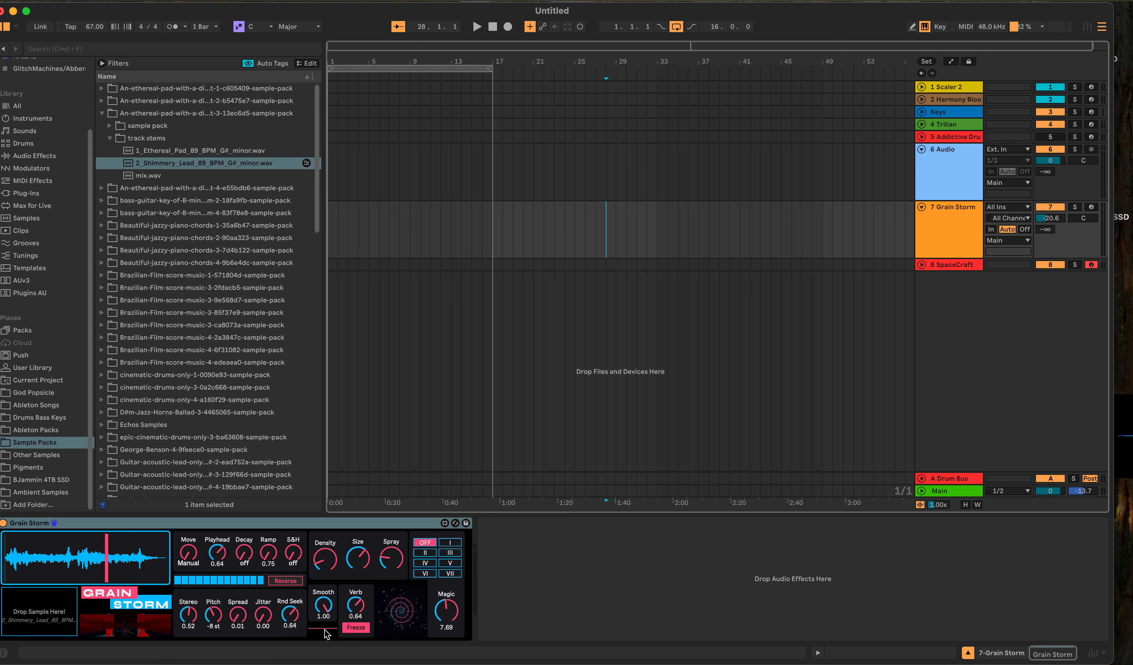
# Turn off Freeze for the reverb in Grain Storm
pyautogui.click(353, 631)
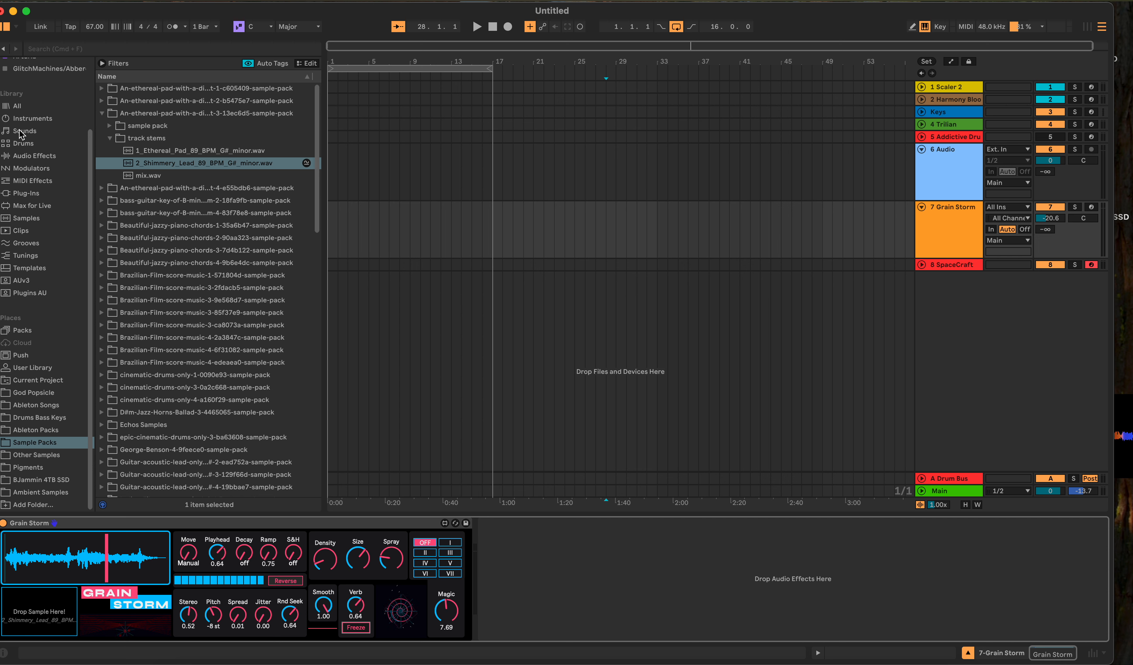
# Load the Love effect from the Dawesome collection after Grain Storm and move its plug-in window clear of the browser
pyautogui.scroll(4, 26, 161)
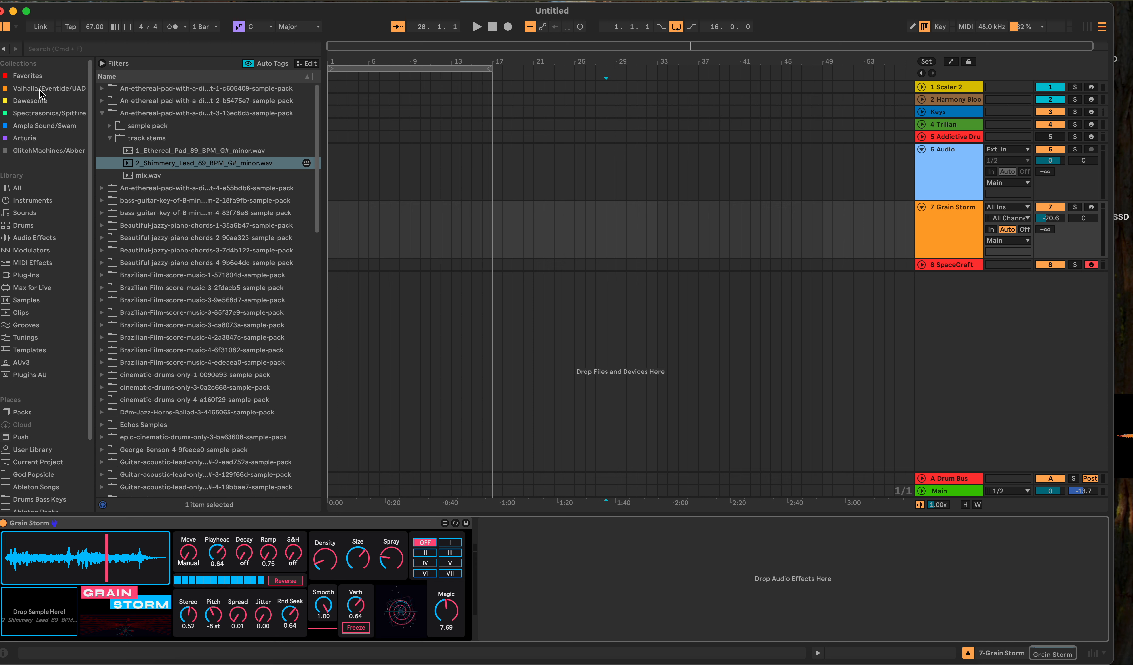
pyautogui.click(39, 101)
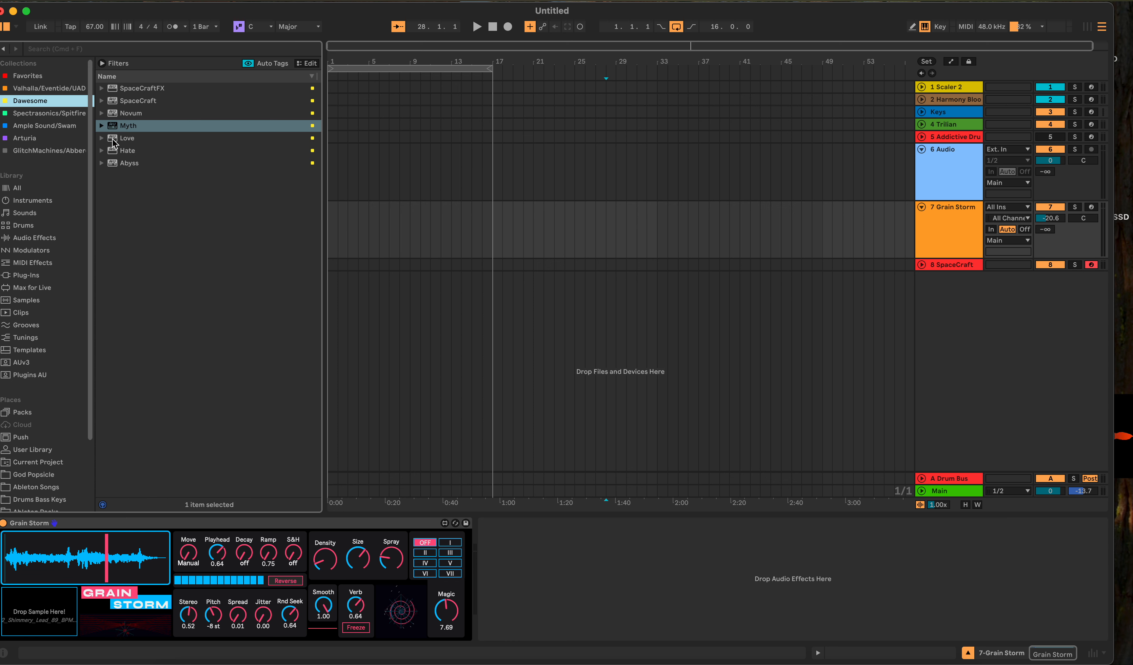
pyautogui.click(123, 143)
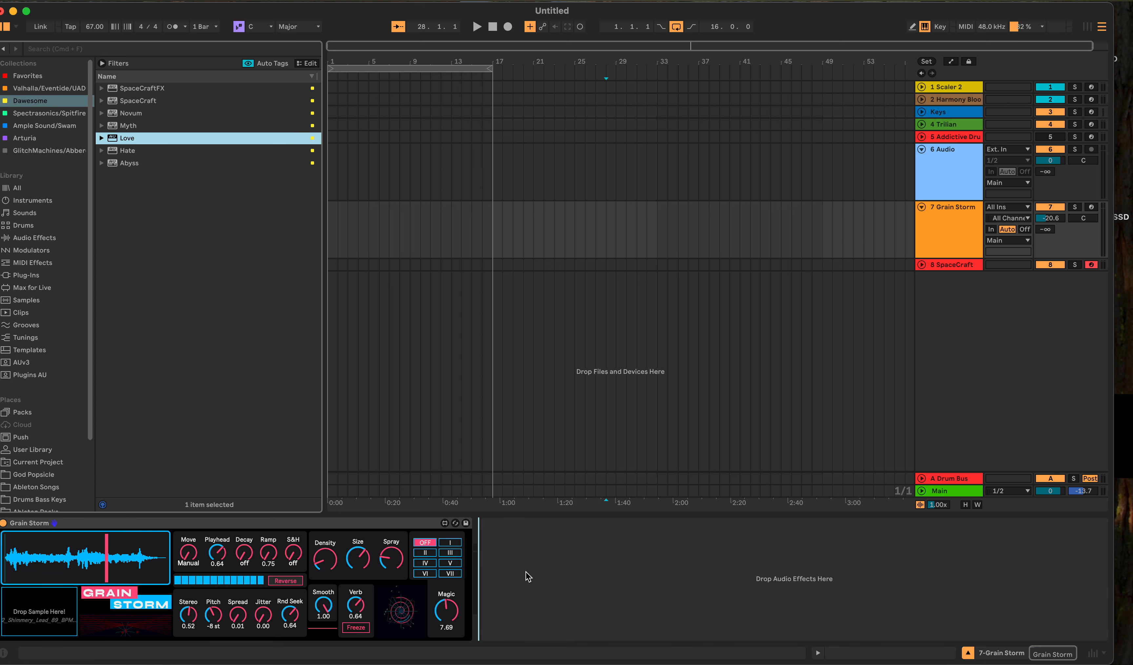
pyautogui.press('Return')
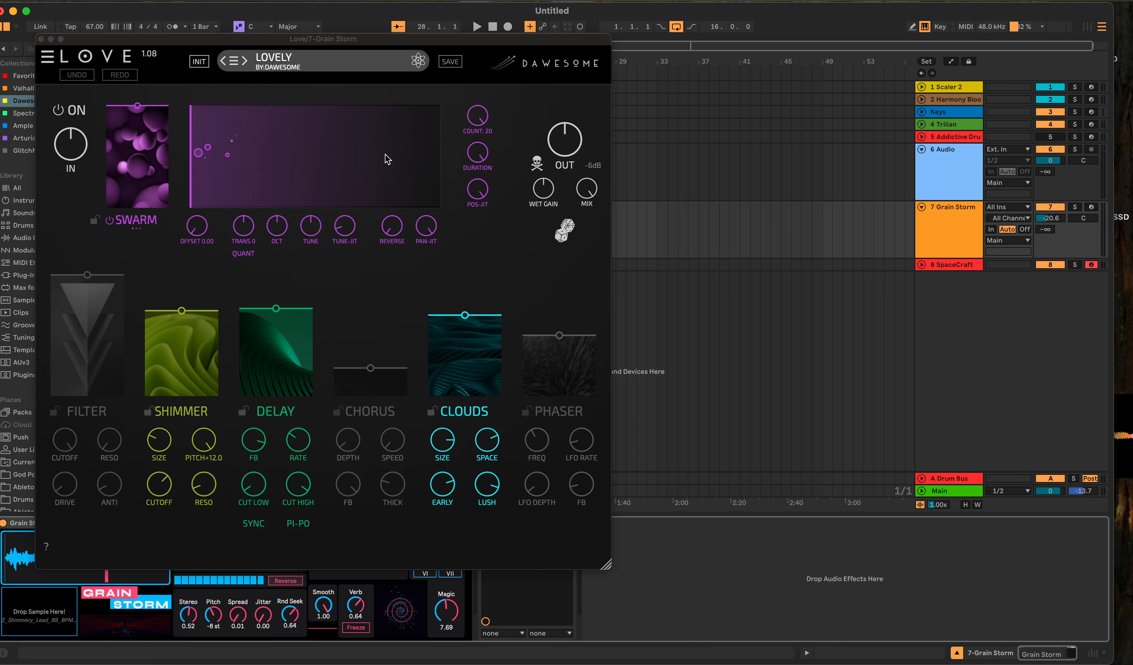
pyautogui.moveTo(229, 40); pyautogui.dragTo(496, 70)
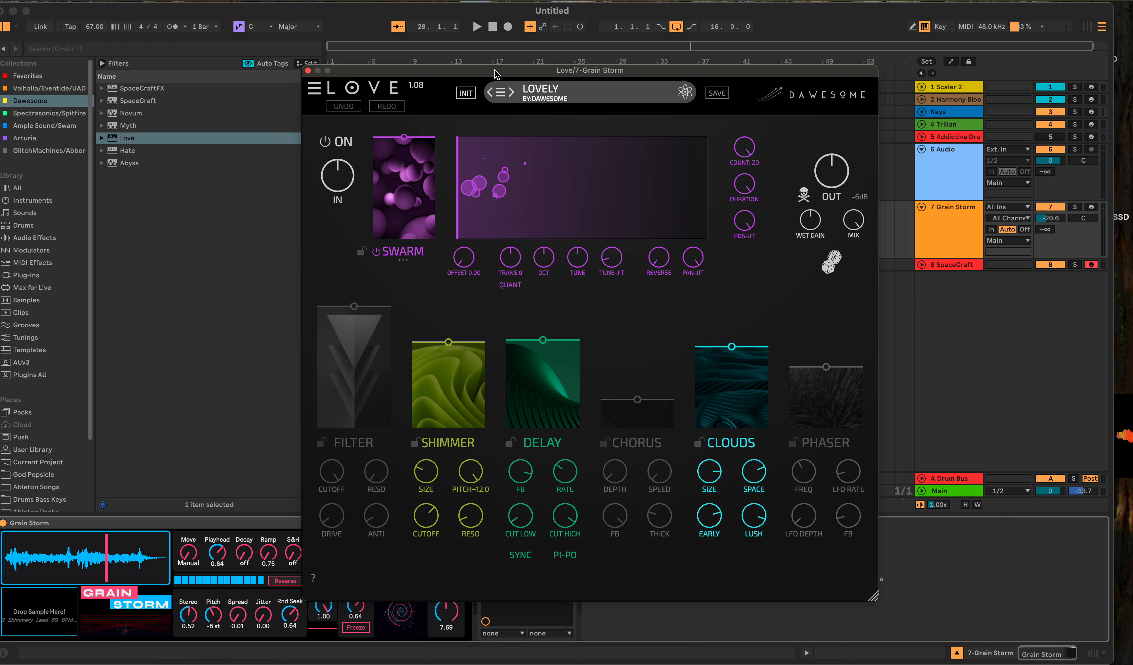
# Start playback and randomize the Love effect's settings
pyautogui.press('space')
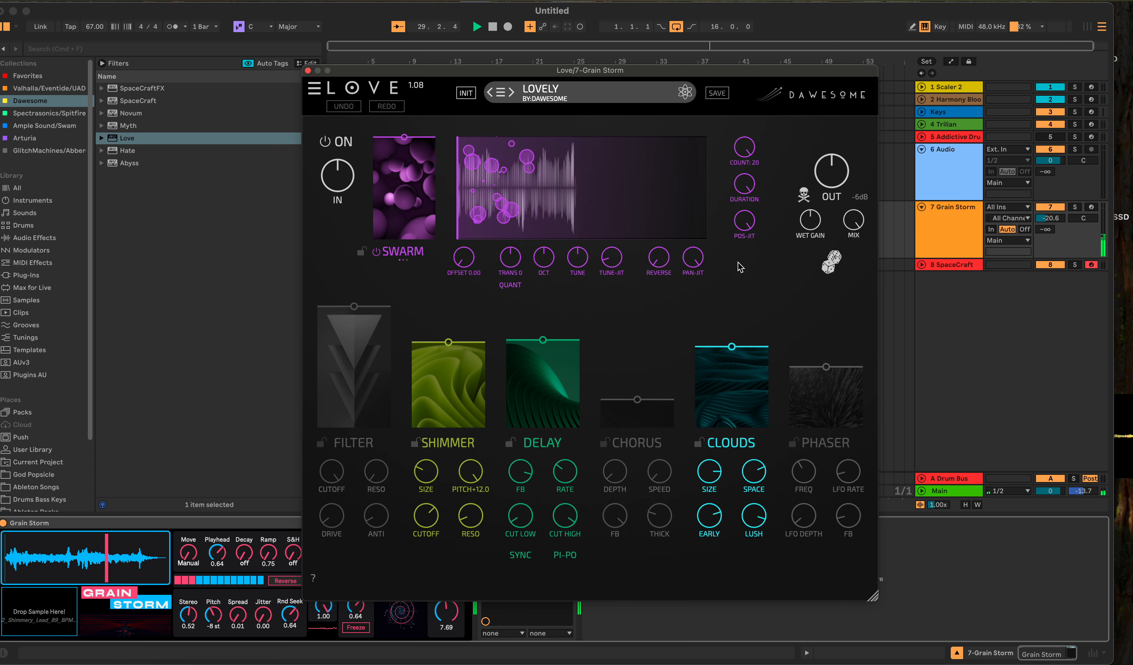
pyautogui.click(826, 262)
pyautogui.click(826, 263)
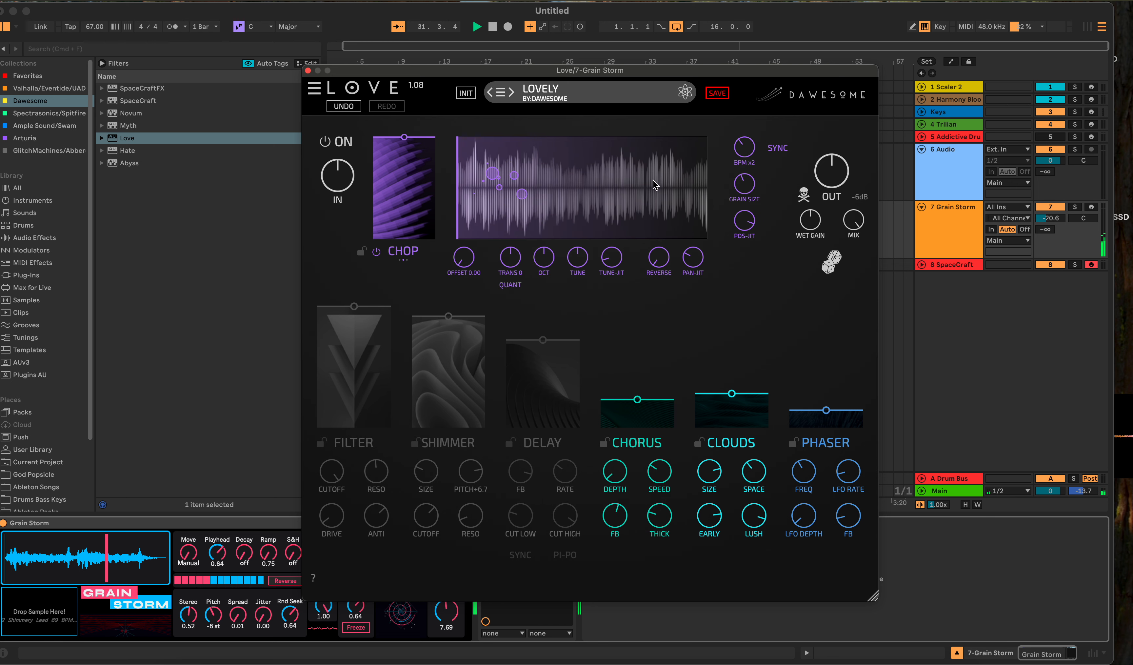
# Close the Love window, stop playback and delete the Love effect from the Grain Storm track
pyautogui.click(308, 71)
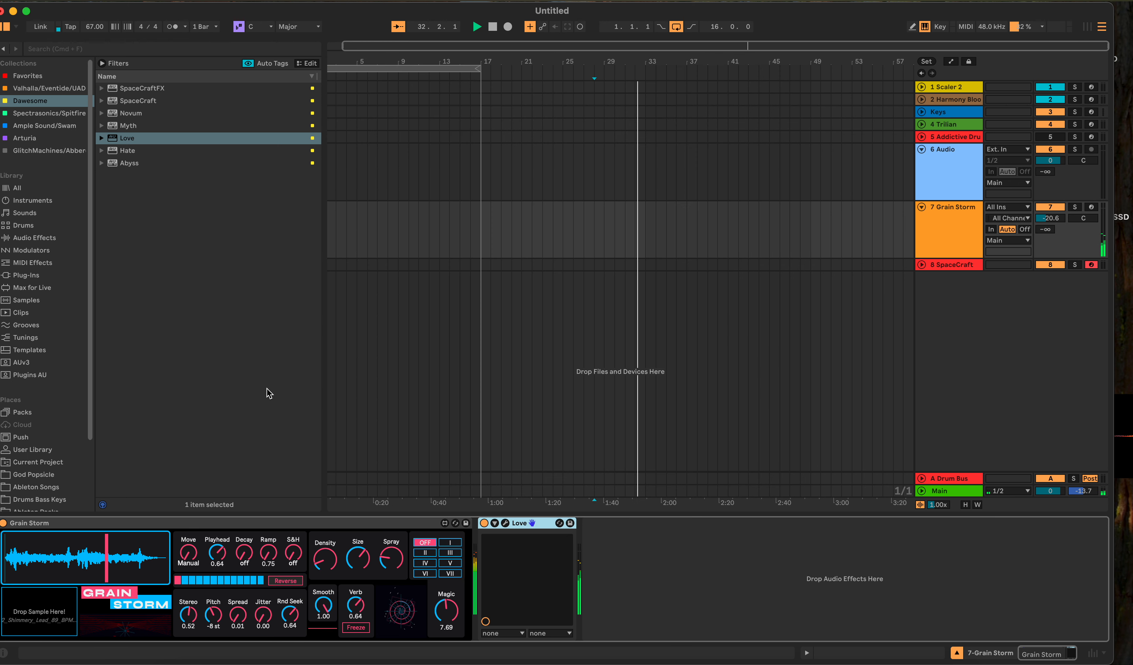
pyautogui.press('space')
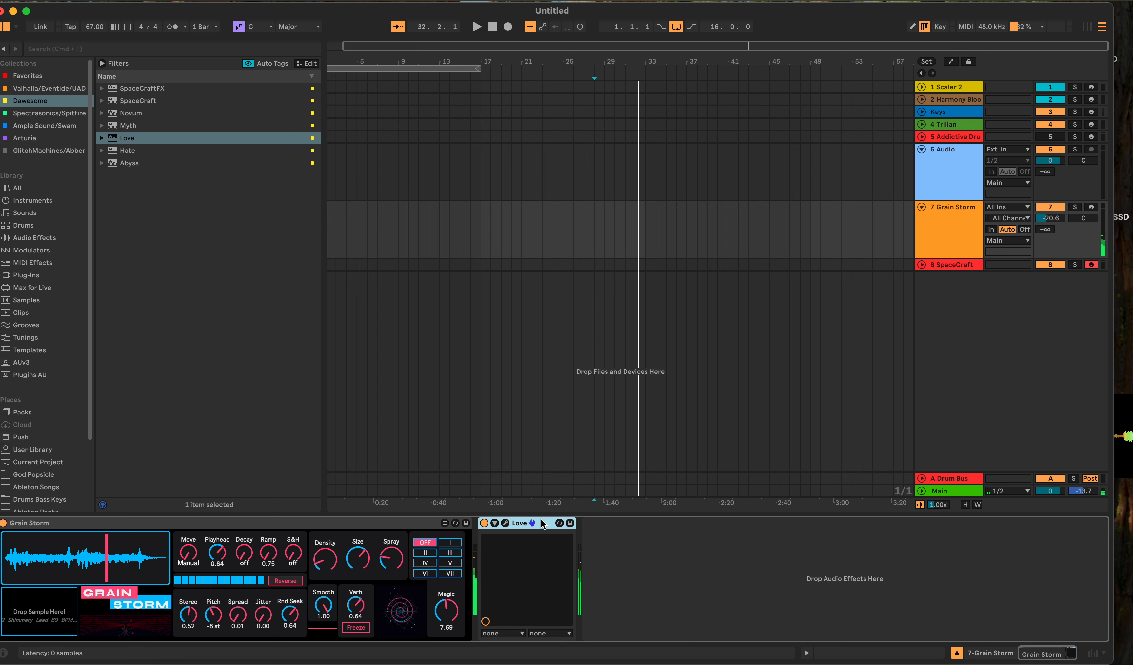
pyautogui.press('Delete')
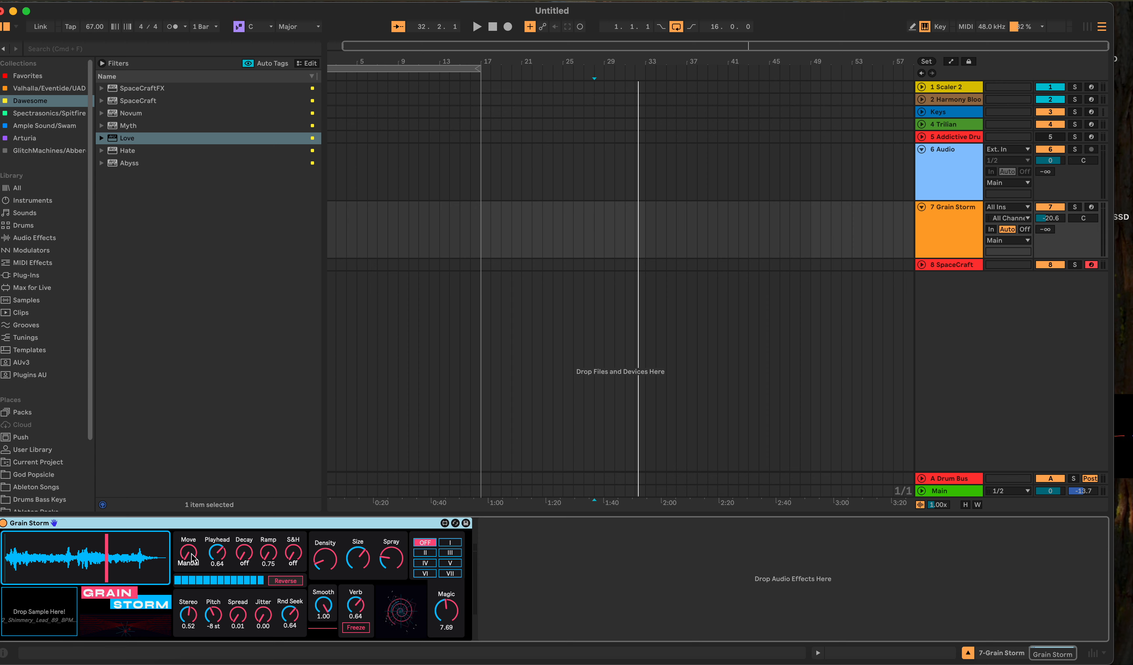
# Set Grain Storm's Playhead to 0.60 and its Magic amount to 10.06
pyautogui.moveTo(192, 557); pyautogui.dragTo(179, 611)
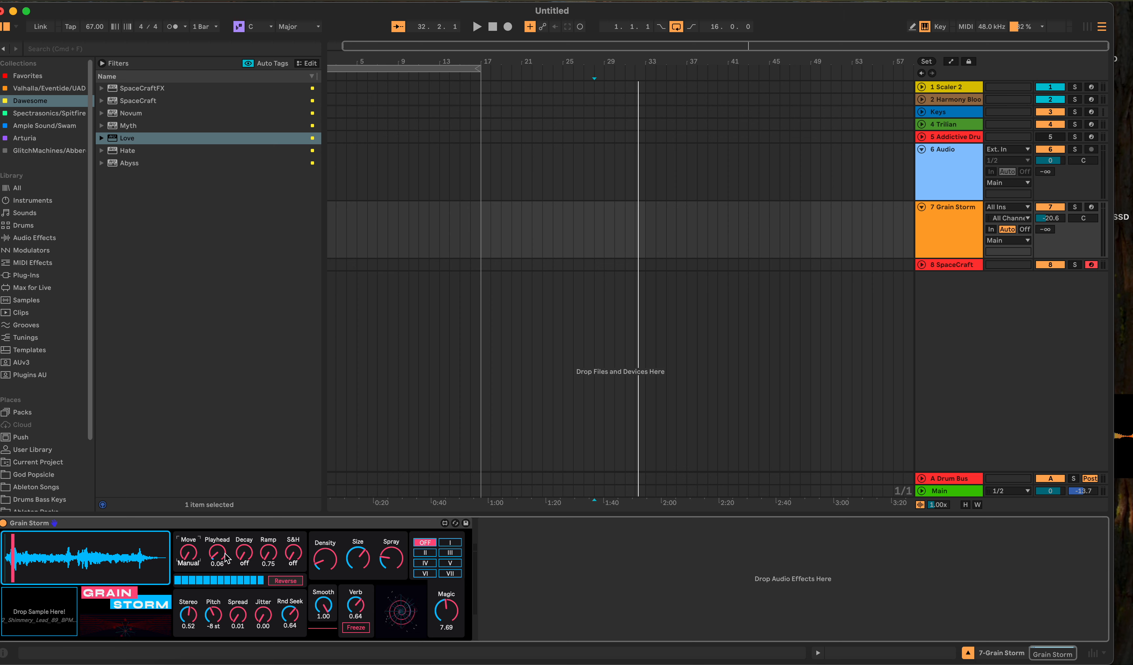
pyautogui.moveTo(227, 558); pyautogui.dragTo(225, 525)
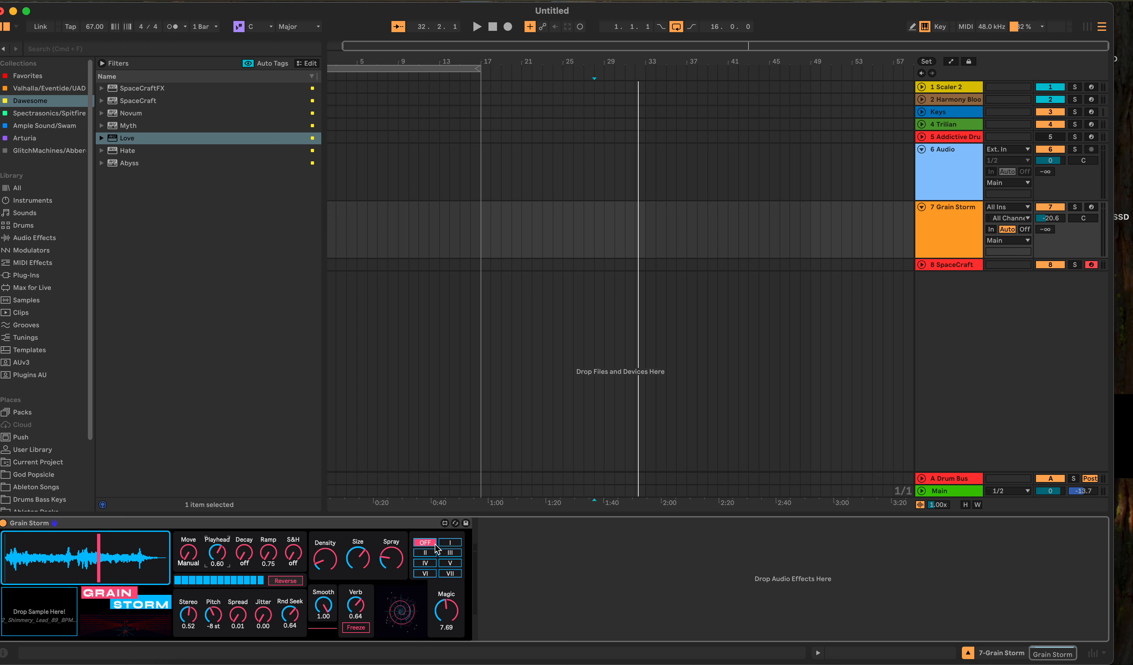
pyautogui.click(439, 583)
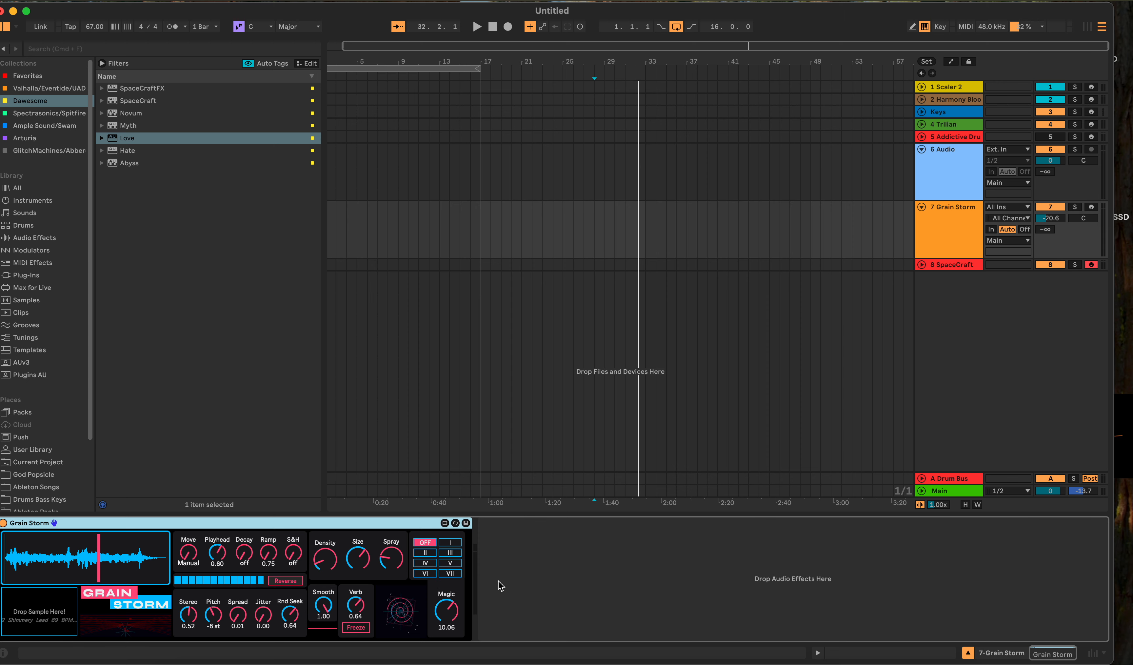
# Shift the window fully into view and show the Info View to read Grain Storm's control descriptions
pyautogui.moveTo(123, 10); pyautogui.dragTo(134, 8)
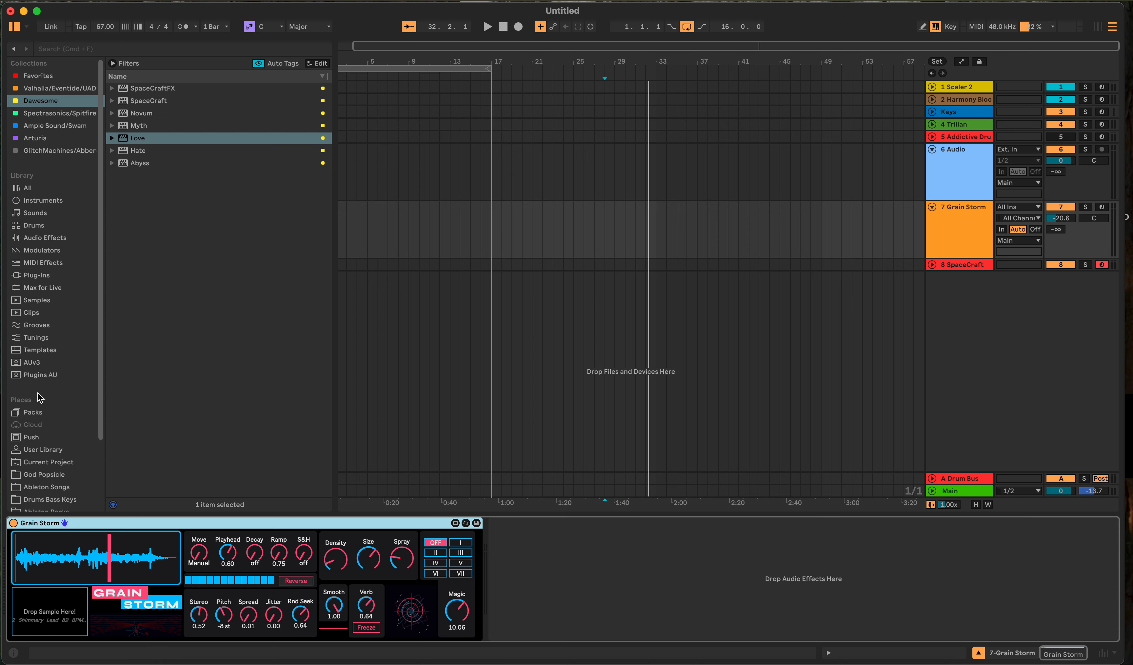
pyautogui.click(14, 654)
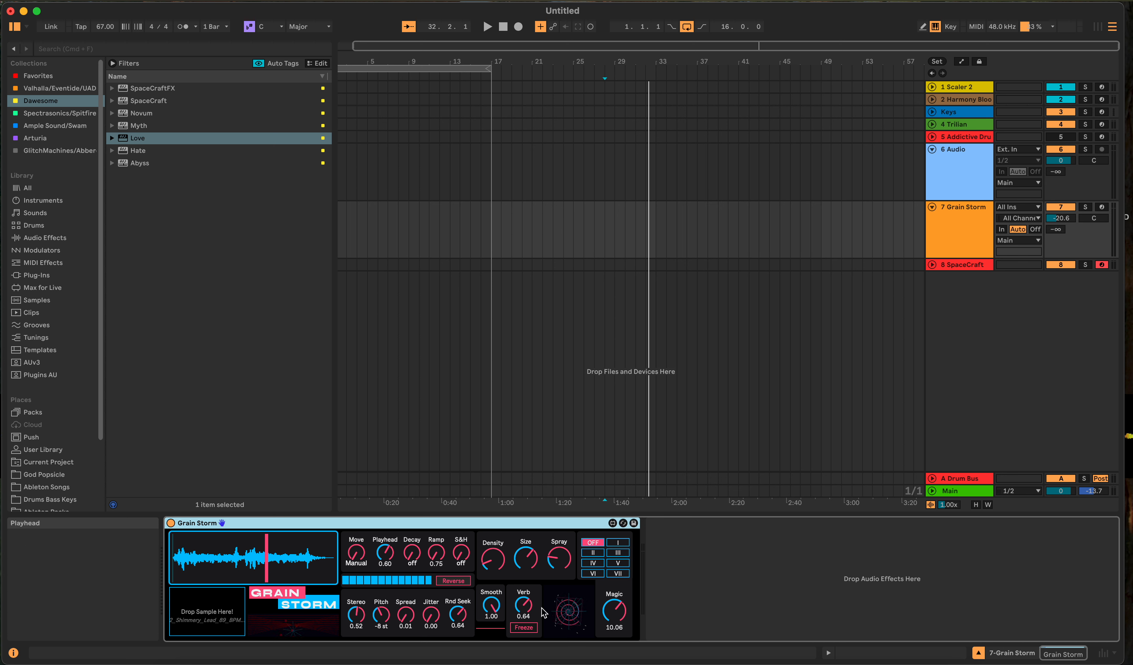
pyautogui.moveTo(621, 616)
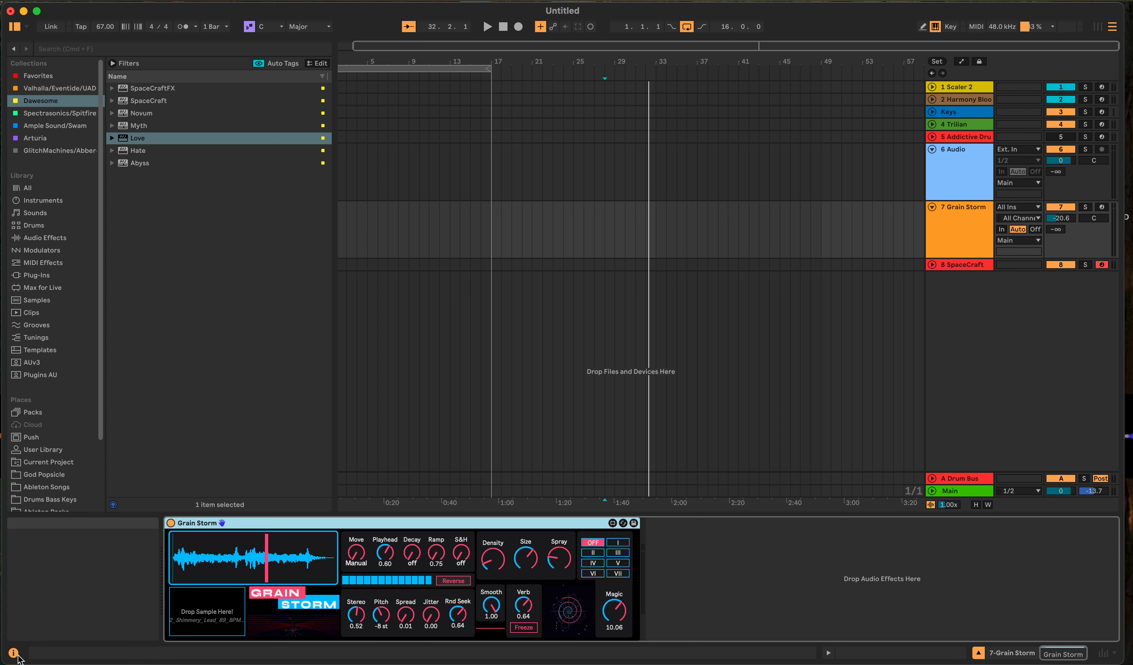
# Audition Magic mode II during playback, sweeping the Magic amount to 16.00, down to 4.16 and back to 9.70
pyautogui.press('space')
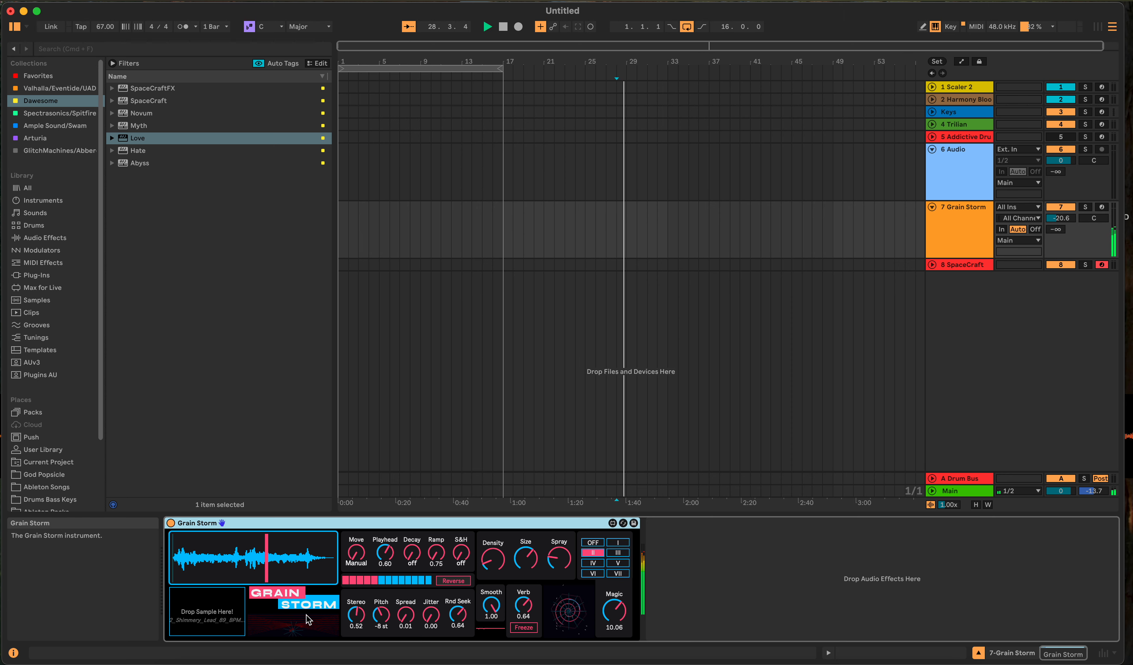
pyautogui.moveTo(614, 611); pyautogui.dragTo(614, 574)
pyautogui.click(592, 553)
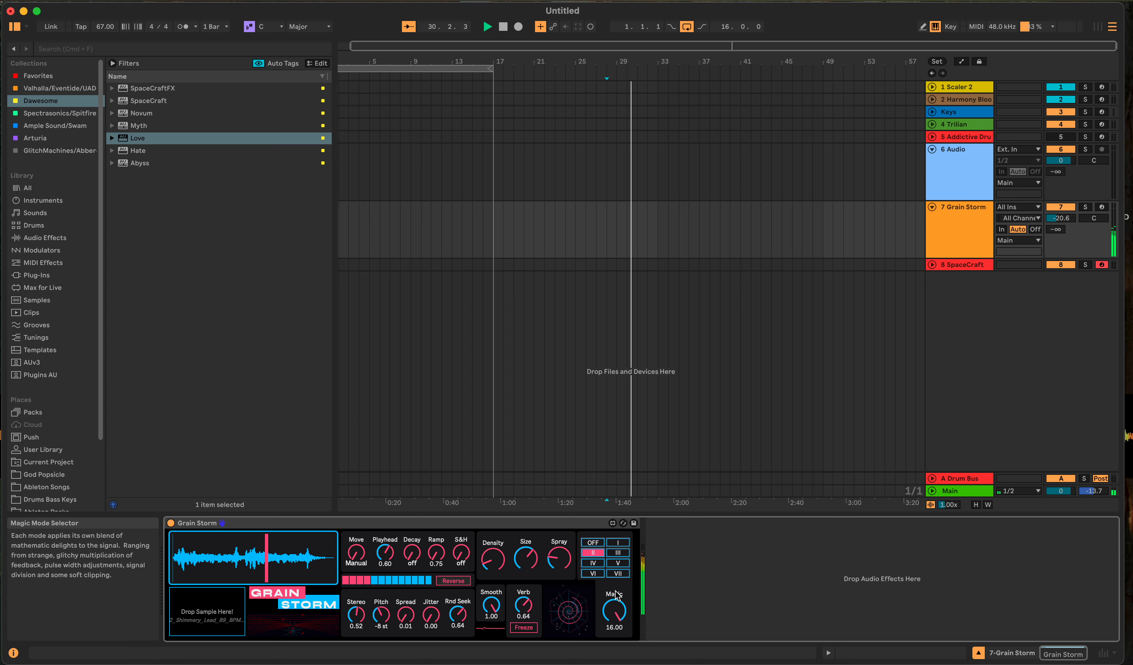
pyautogui.moveTo(614, 614); pyautogui.dragTo(613, 660)
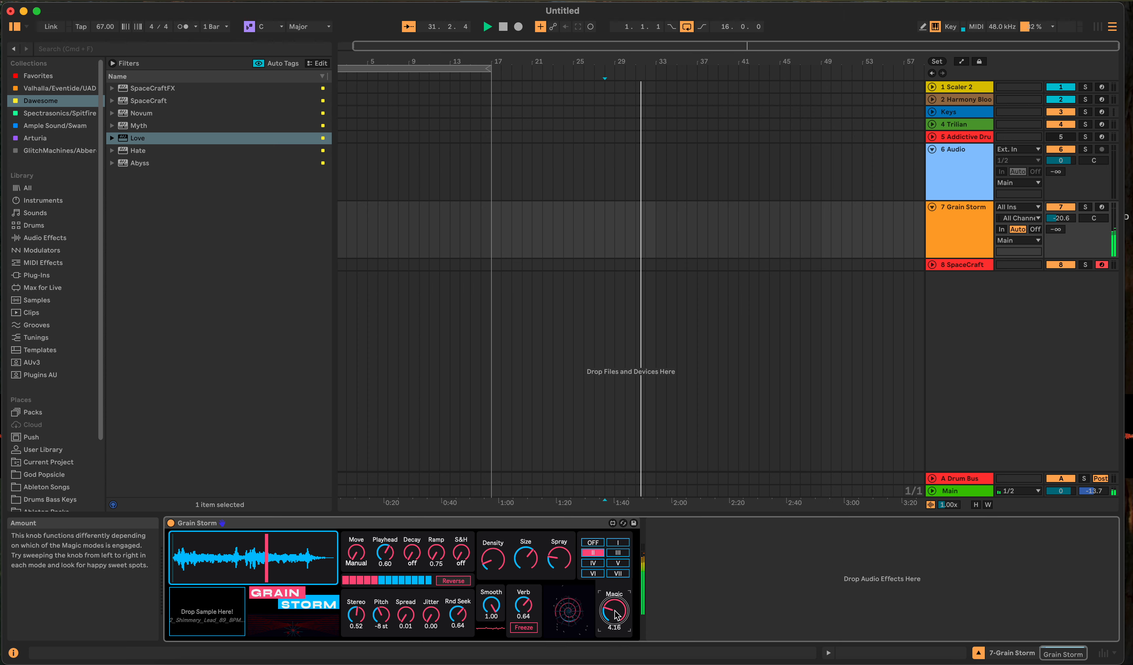
pyautogui.moveTo(612, 611); pyautogui.dragTo(611, 575)
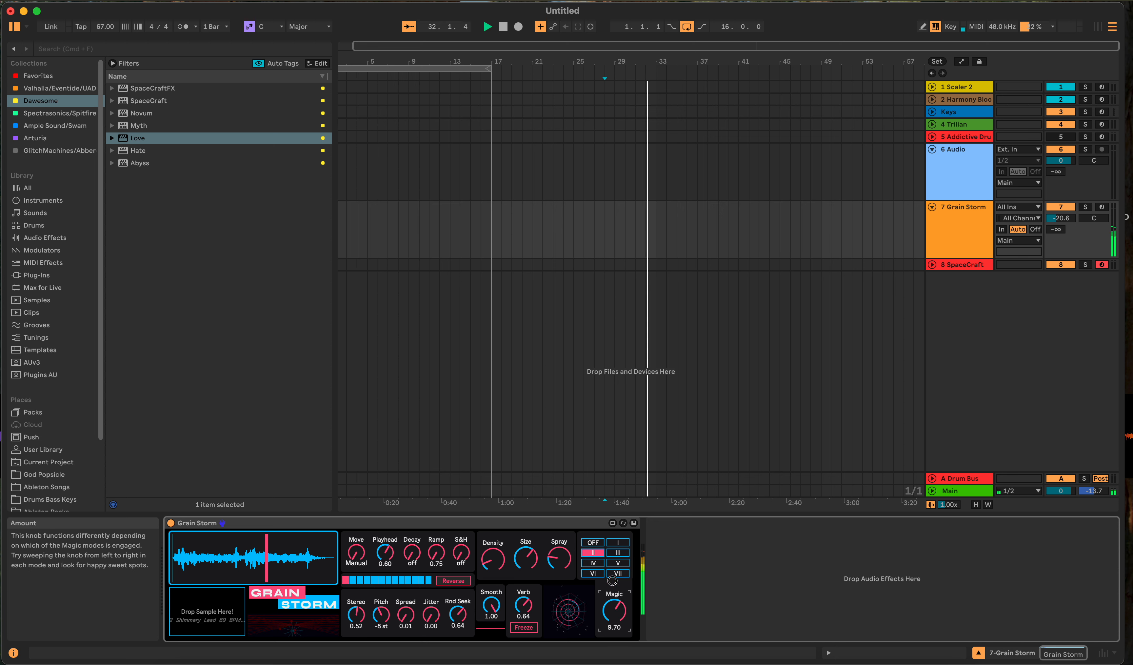
# Audition Magic mode III at 13.23, IV at 12.00, V at 8.94 and VI at 11.94, and stop playback
pyautogui.click(617, 553)
pyautogui.moveTo(616, 610); pyautogui.dragTo(608, 557)
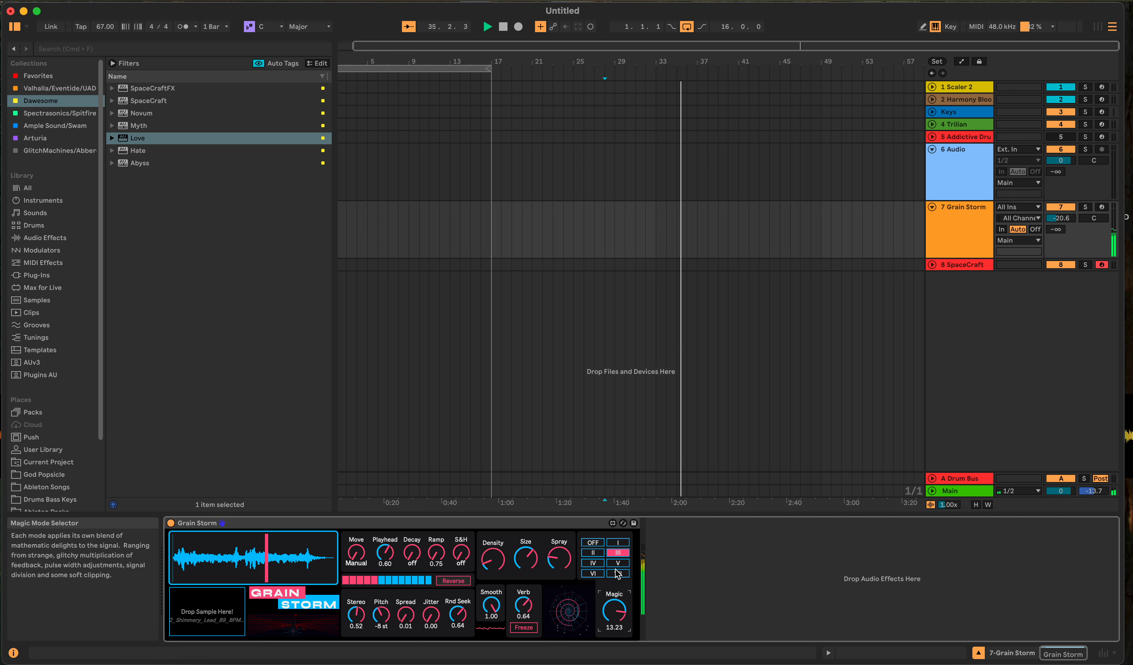
pyautogui.click(597, 561)
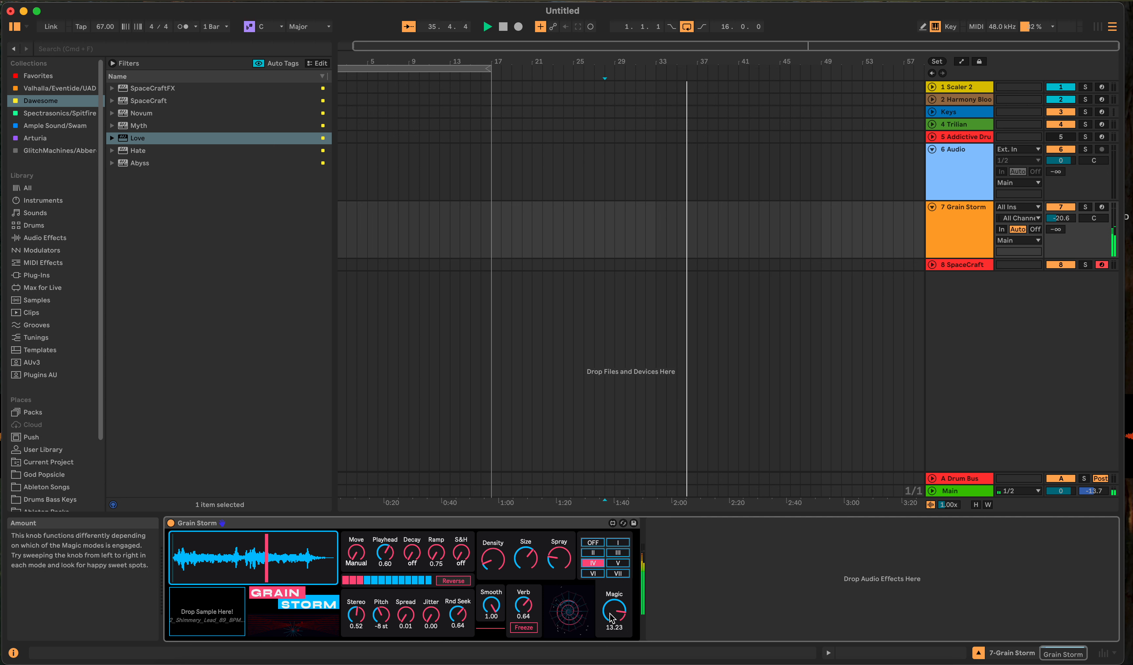
pyautogui.moveTo(614, 608)
pyautogui.mouseDown()
pyautogui.moveTo(613, 662)
pyautogui.moveTo(624, 600)
pyautogui.mouseUp()
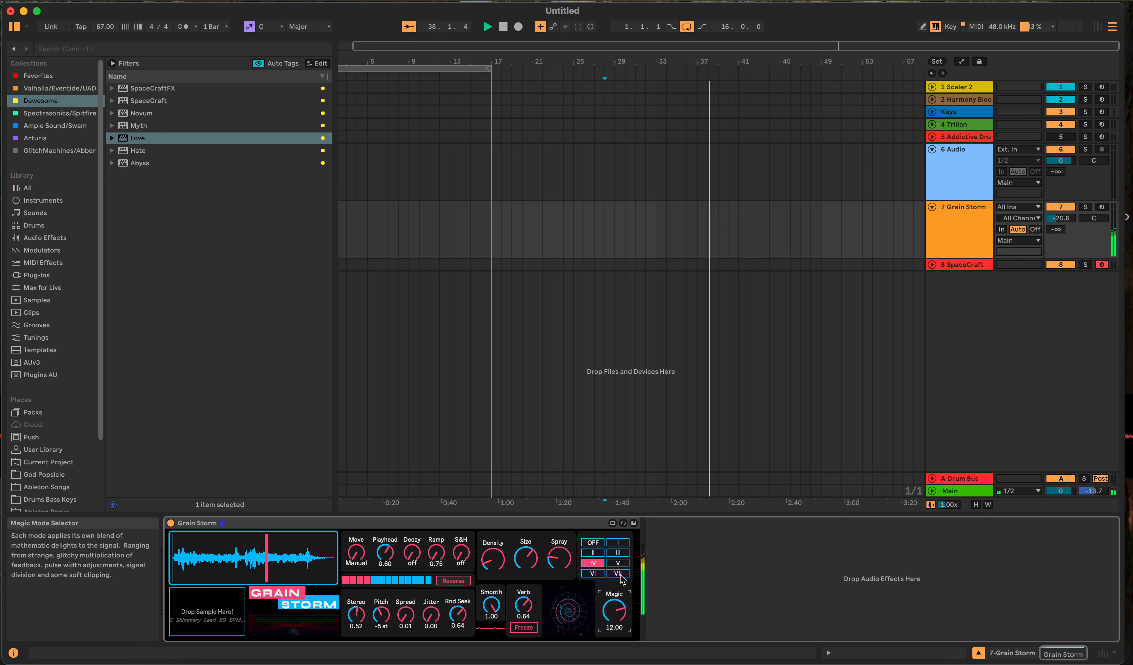
pyautogui.click(618, 563)
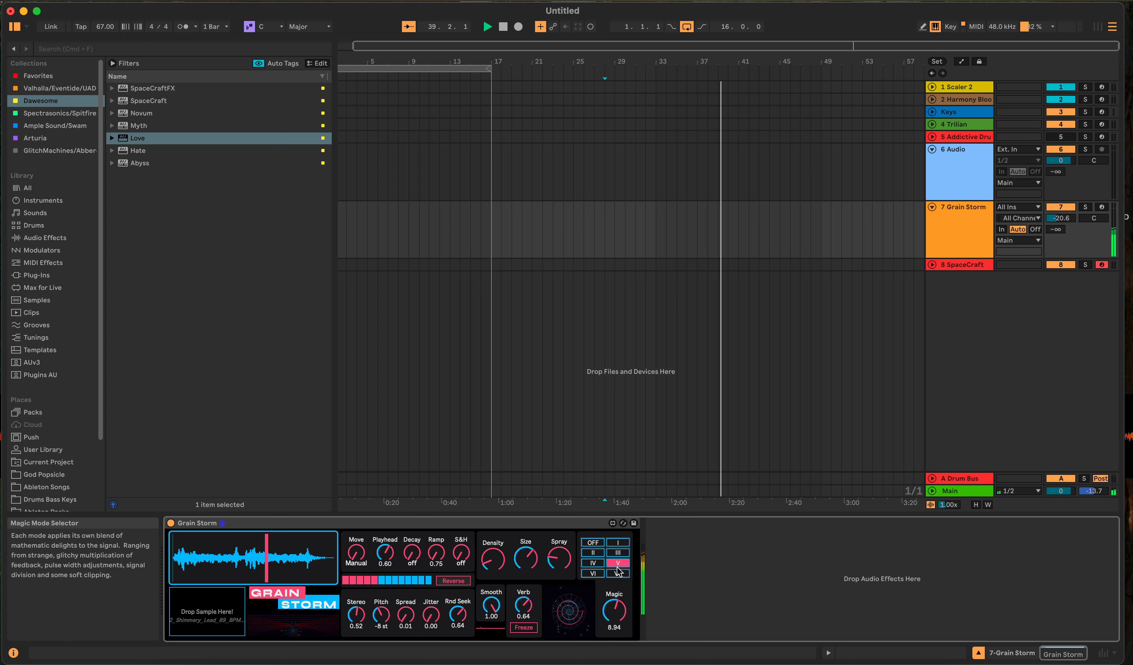
pyautogui.click(593, 573)
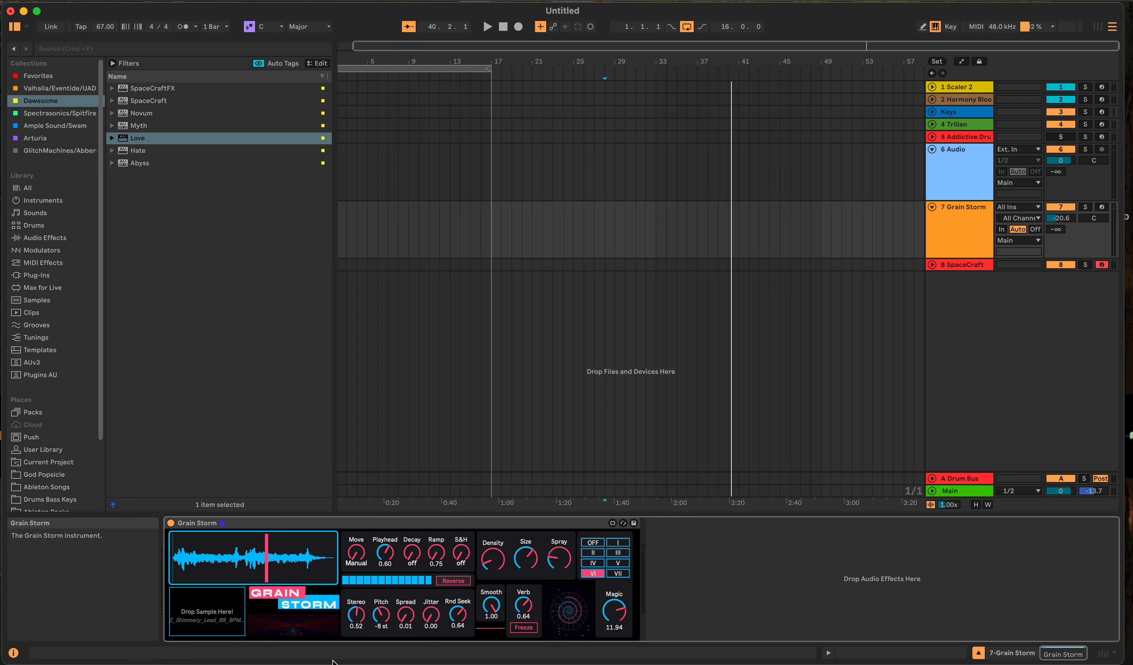
# Hide the Info View, restart playback and switch Grain Storm to Magic mode VII
pyautogui.click(13, 654)
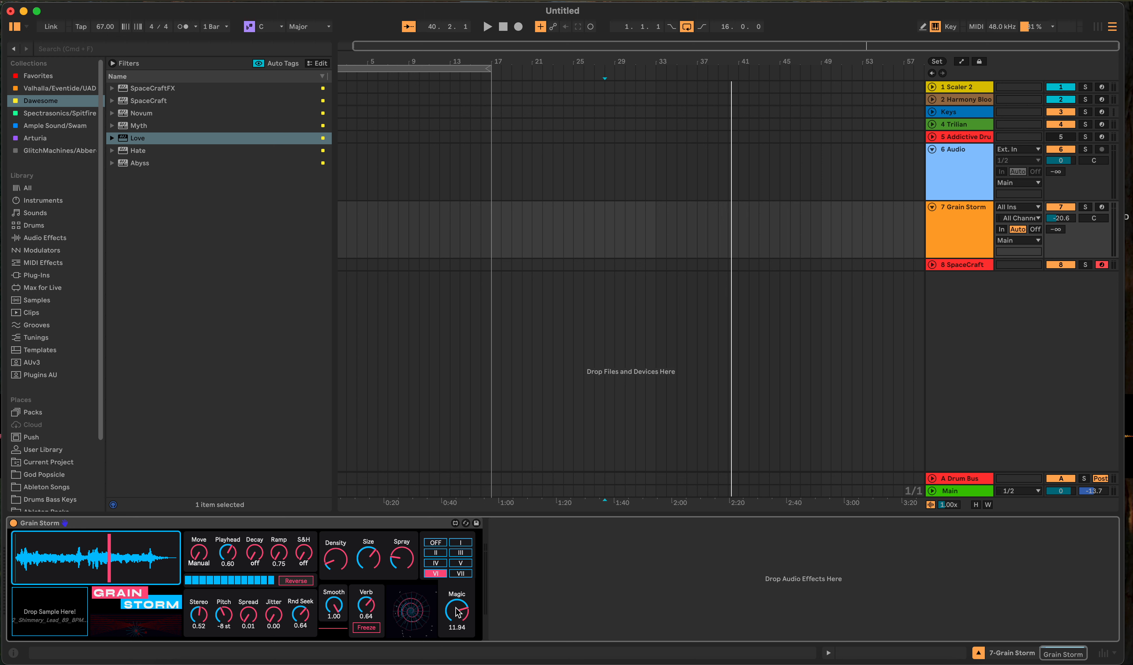
pyautogui.press('space')
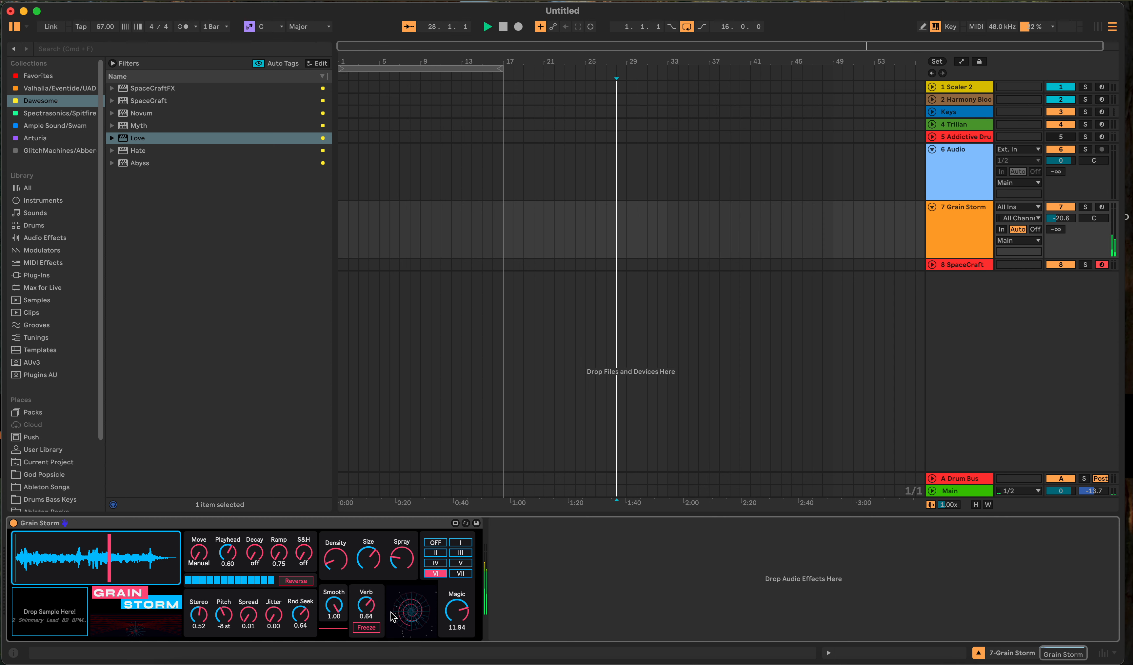
pyautogui.click(414, 626)
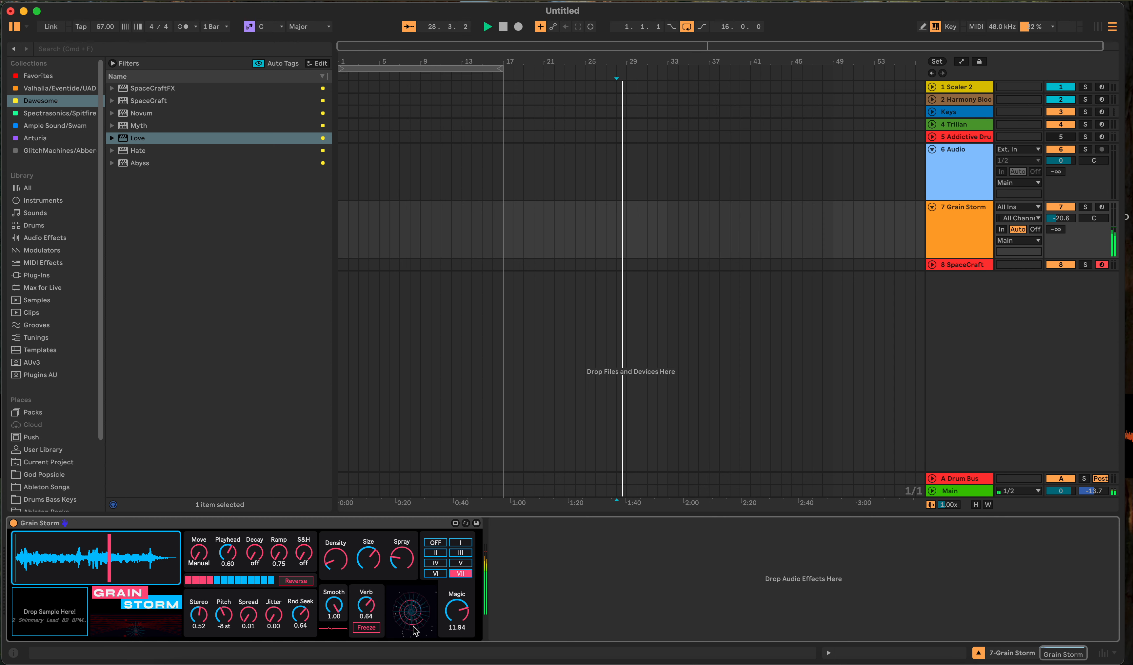
pyautogui.moveTo(458, 614)
pyautogui.mouseDown()
pyautogui.moveTo(451, 653)
pyautogui.moveTo(444, 605)
pyautogui.moveTo(447, 617)
pyautogui.mouseUp()
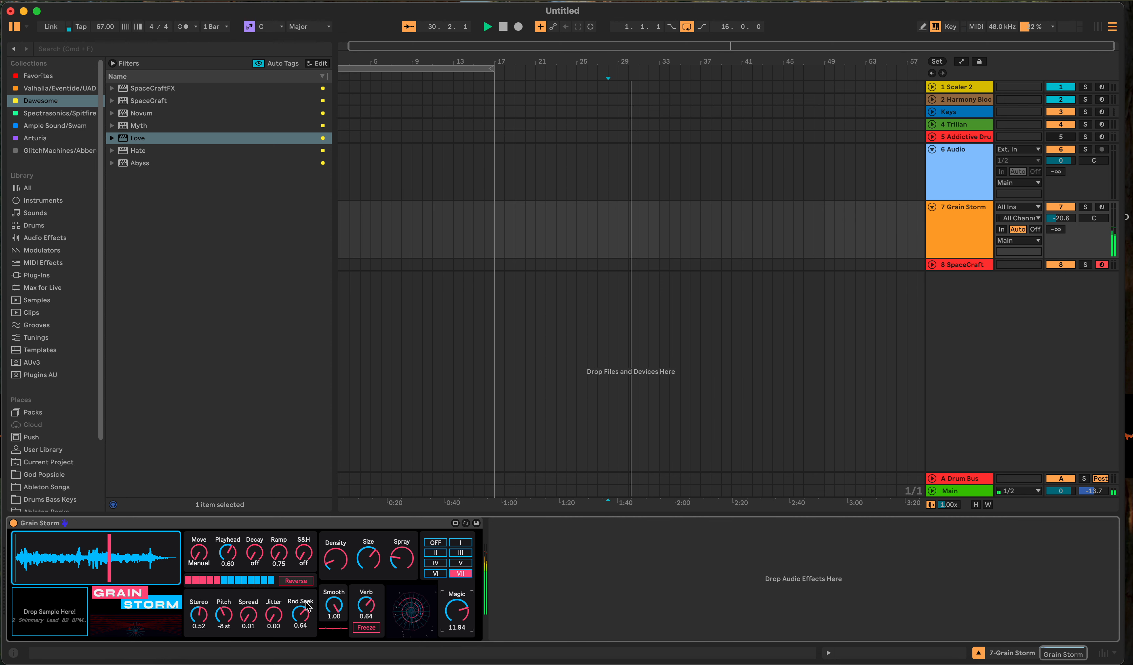
# Set Verb to 0.91 and Pitch to +20 st, with the Magic mode off and the Magic amount at 3.87
pyautogui.moveTo(334, 606); pyautogui.dragTo(324, 524)
pyautogui.moveTo(365, 606)
pyautogui.mouseDown()
pyautogui.moveTo(370, 631)
pyautogui.moveTo(367, 589)
pyautogui.mouseUp()
pyautogui.moveTo(445, 606); pyautogui.dragTo(456, 651)
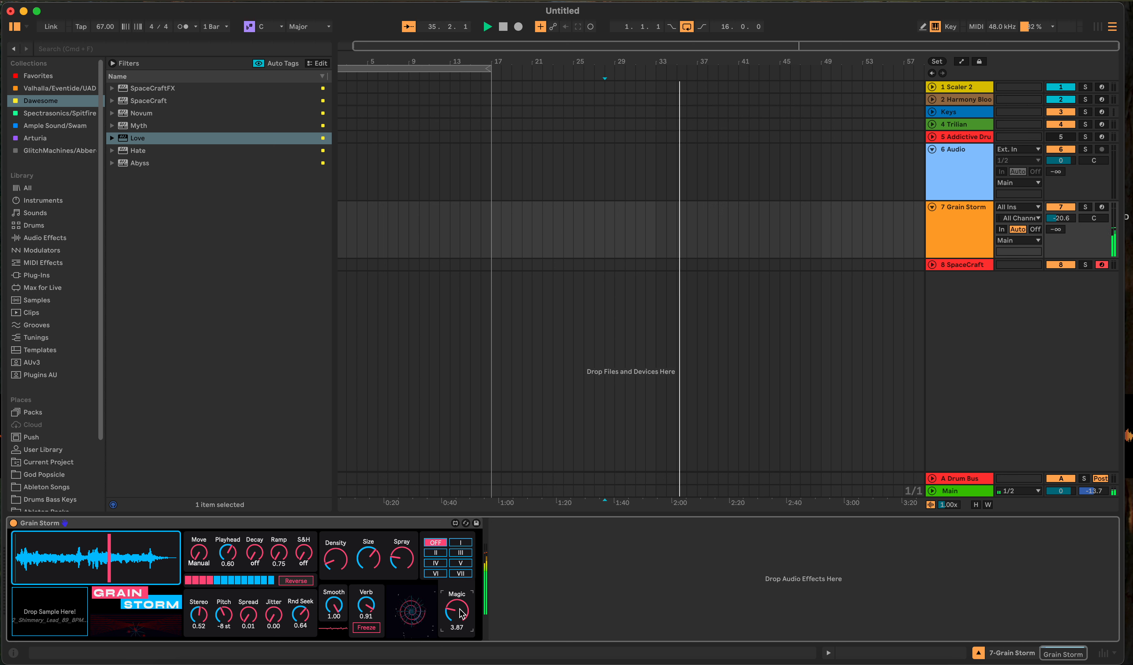
pyautogui.moveTo(227, 620); pyautogui.dragTo(228, 620)
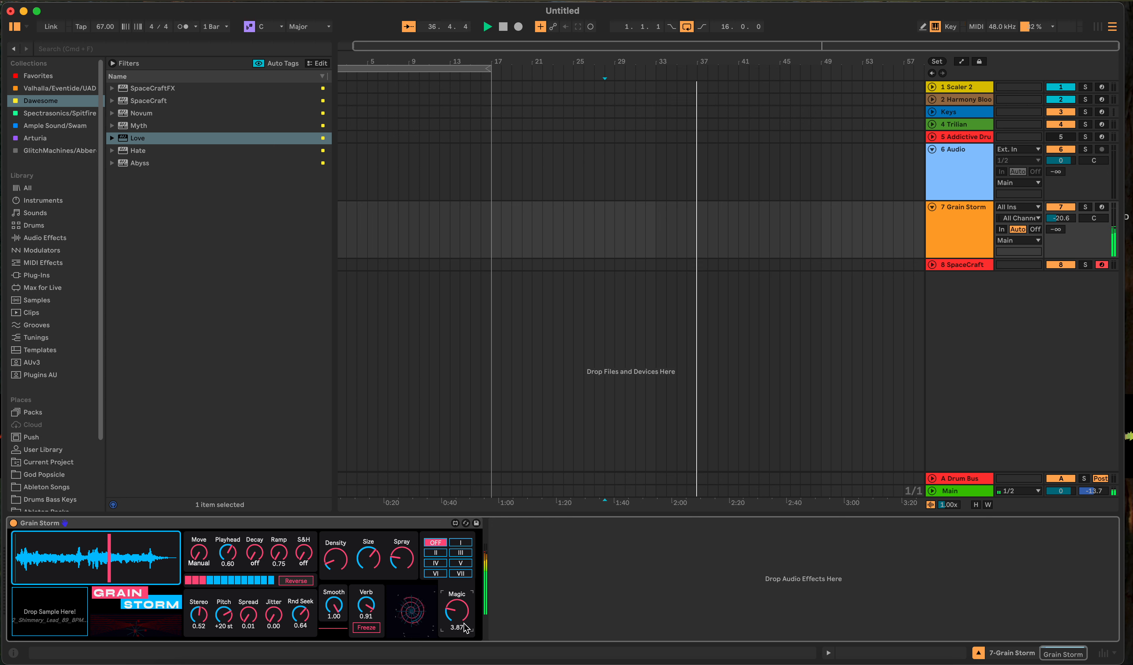
# Try Magic mode II with the amount at 11.81, and switch to mode VII with the amount at 13.95
pyautogui.moveTo(454, 610); pyautogui.dragTo(460, 569)
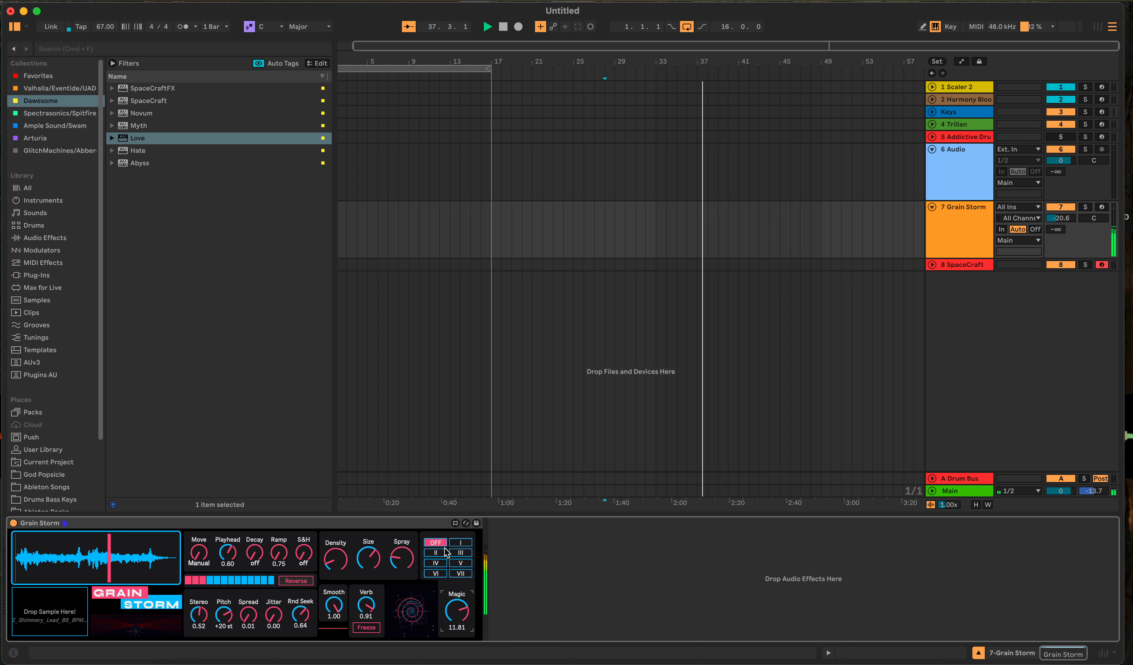
pyautogui.click(444, 552)
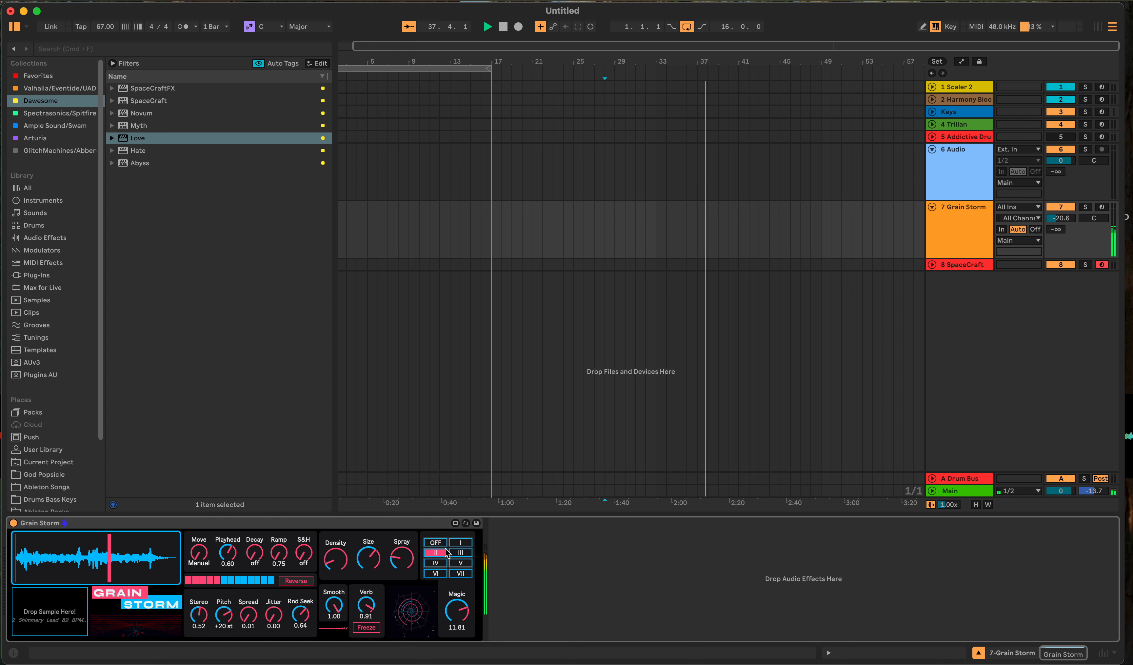
pyautogui.click(461, 573)
pyautogui.moveTo(457, 603); pyautogui.dragTo(453, 593)
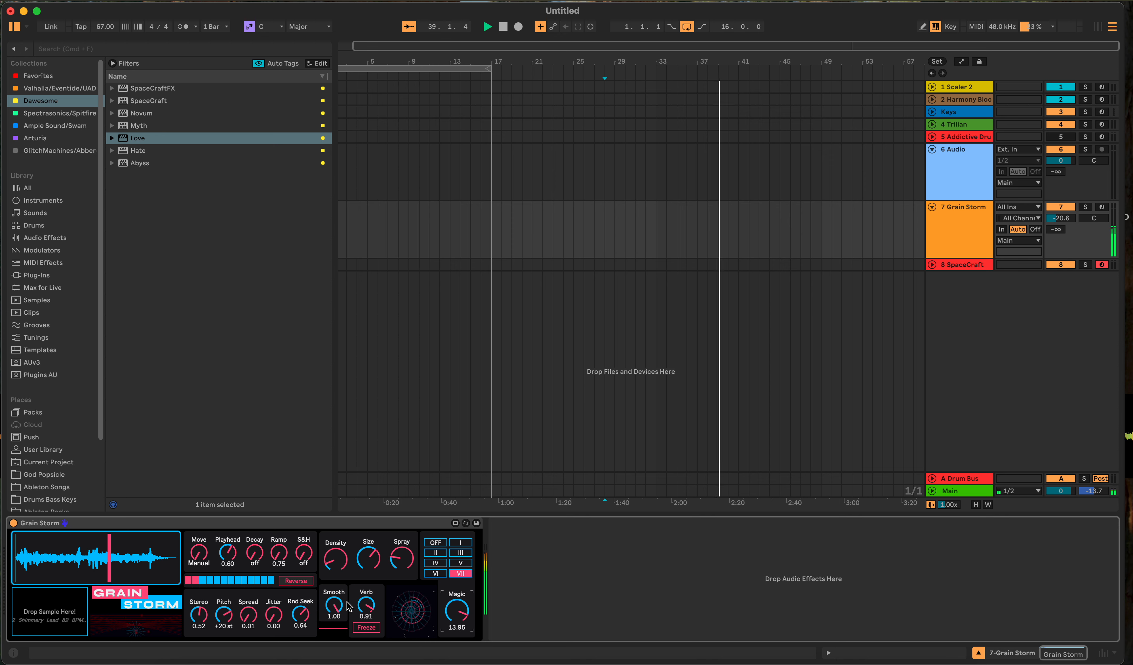
# Set Grain Storm's Verb to 1.00 and Spread to 0.76, and turn on Freeze
pyautogui.moveTo(365, 606); pyautogui.dragTo(368, 580)
pyautogui.moveTo(251, 622); pyautogui.dragTo(256, 553)
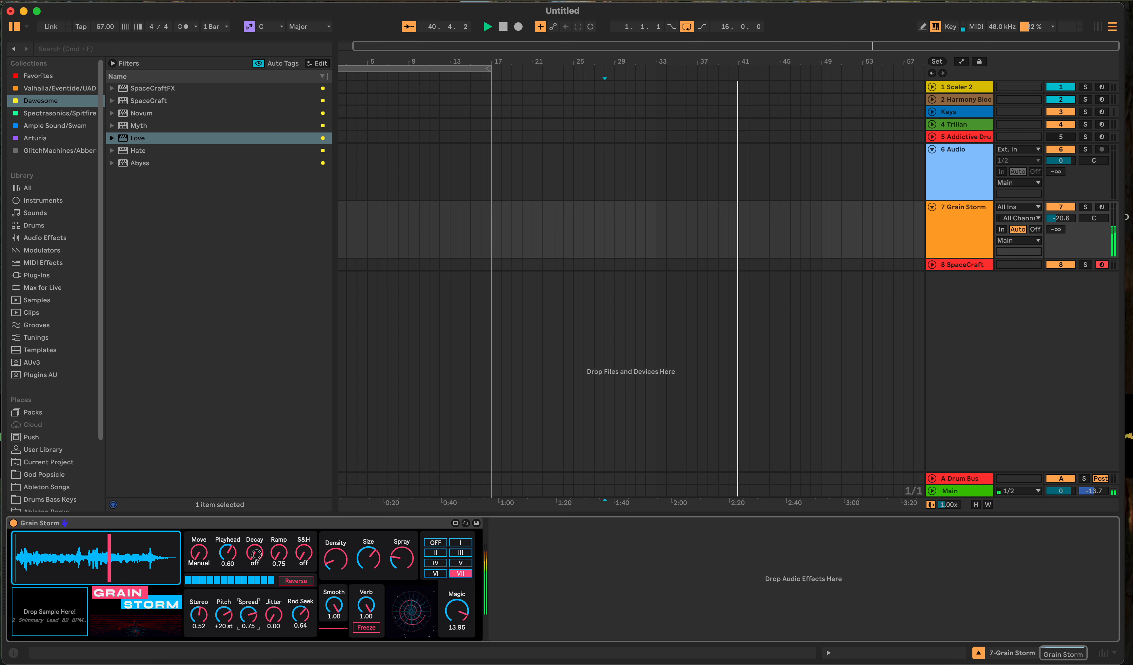
pyautogui.click(366, 629)
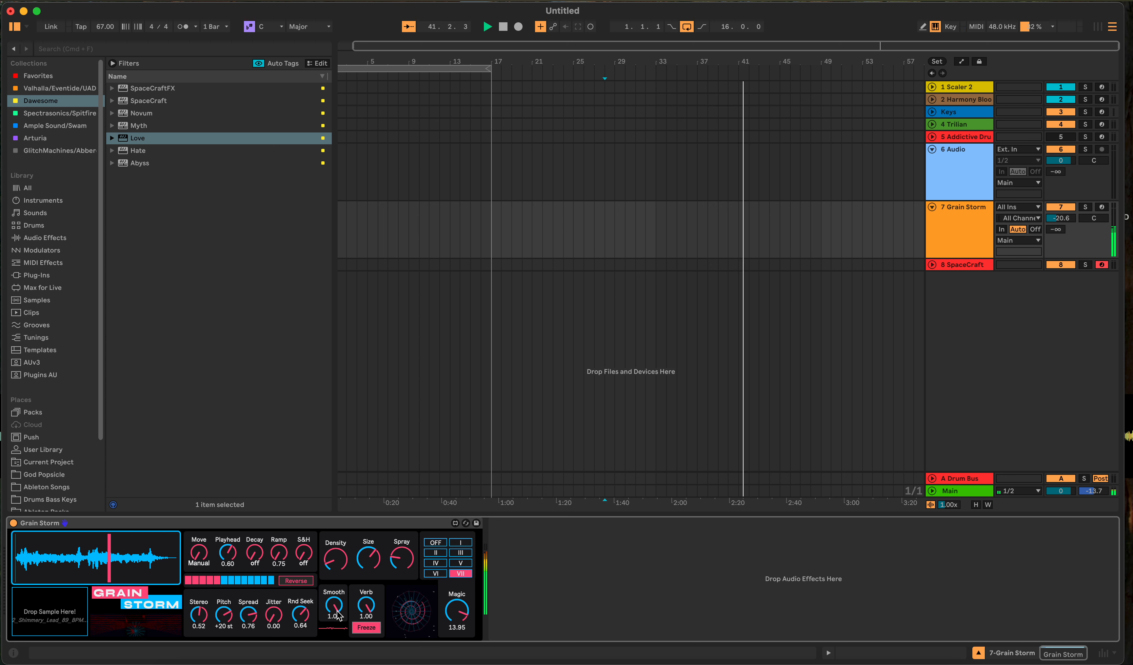
# Lower Grain Storm's Pitch to -27 st and the Magic amount to 1.86, and turn off Freeze
pyautogui.moveTo(224, 614); pyautogui.dragTo(220, 647)
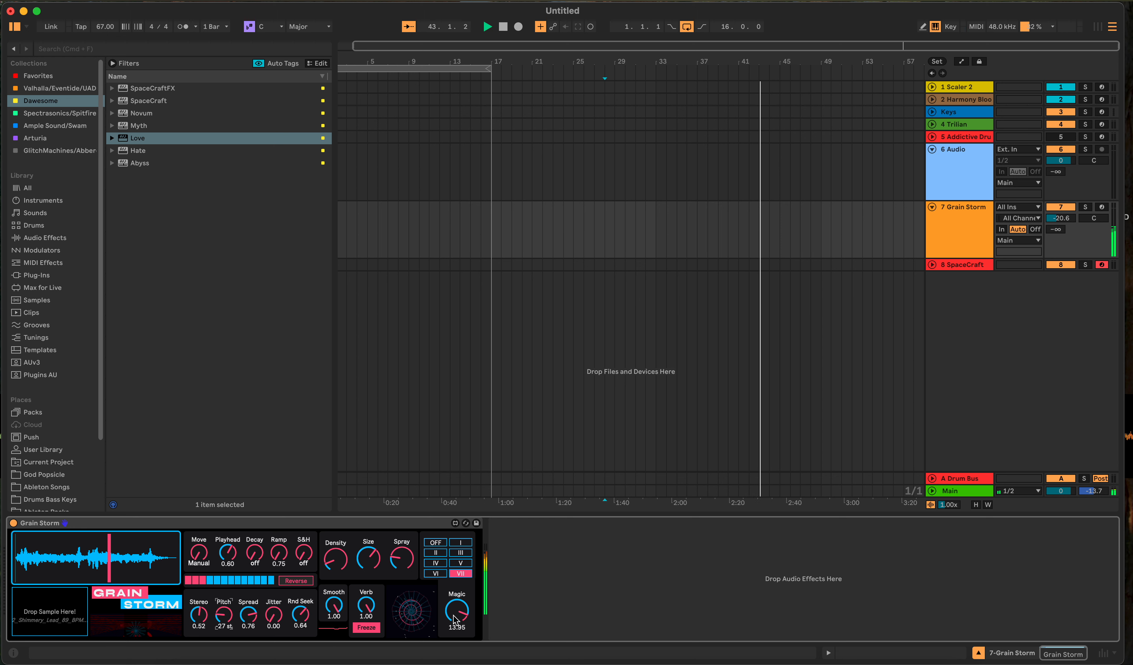
pyautogui.moveTo(456, 614); pyautogui.dragTo(456, 664)
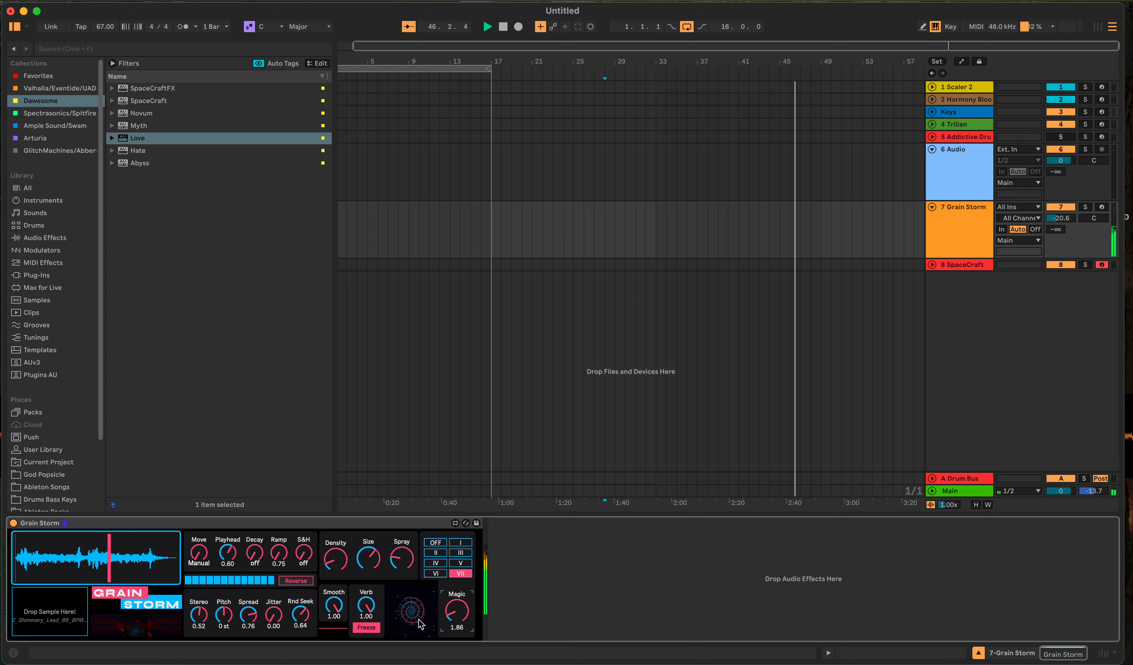
pyautogui.click(371, 628)
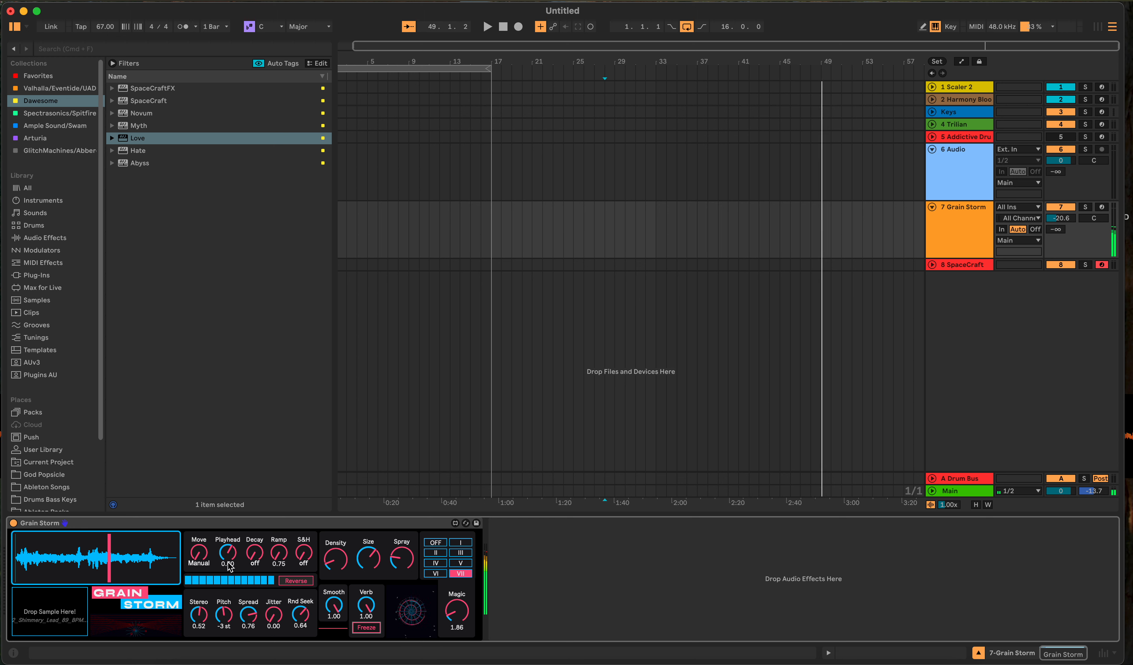
# Stop playback, set Grain Storm's Magic mode to OFF, and try Verb at 0.00 before setting it to 0.88
pyautogui.press('space')
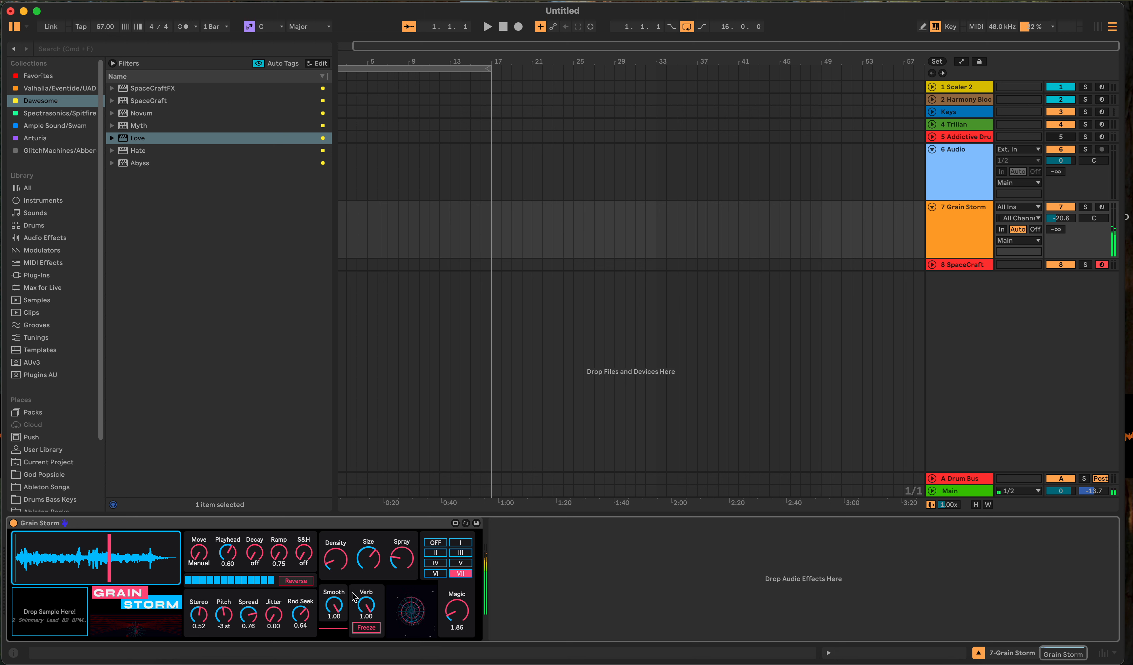
pyautogui.click(441, 543)
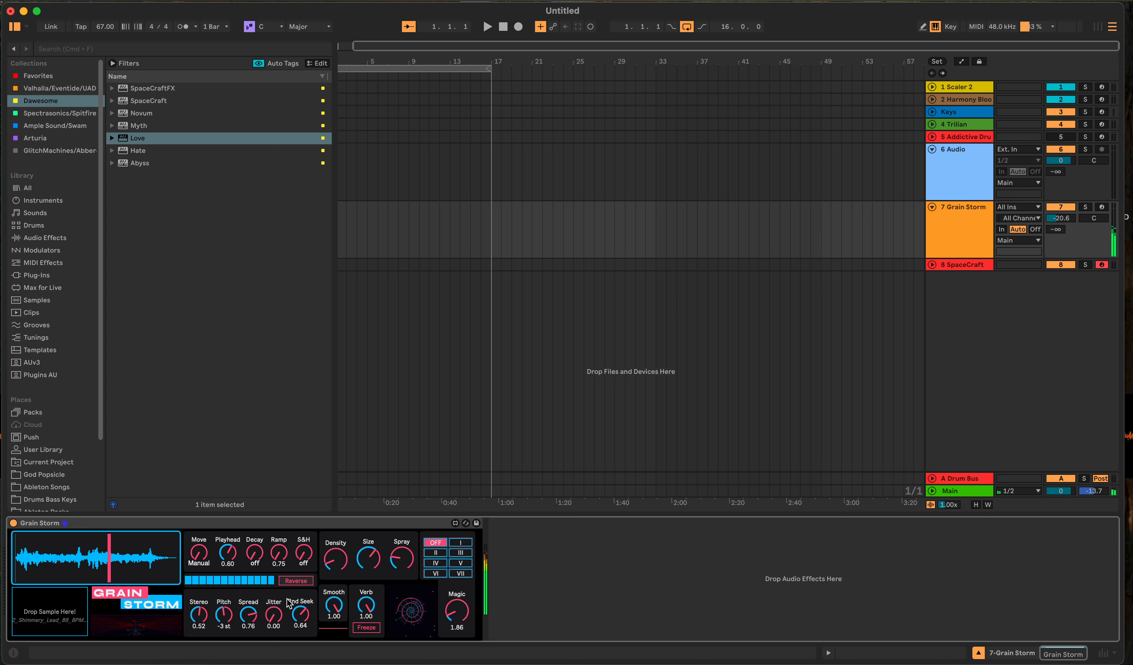
pyautogui.moveTo(367, 605); pyautogui.dragTo(365, 652)
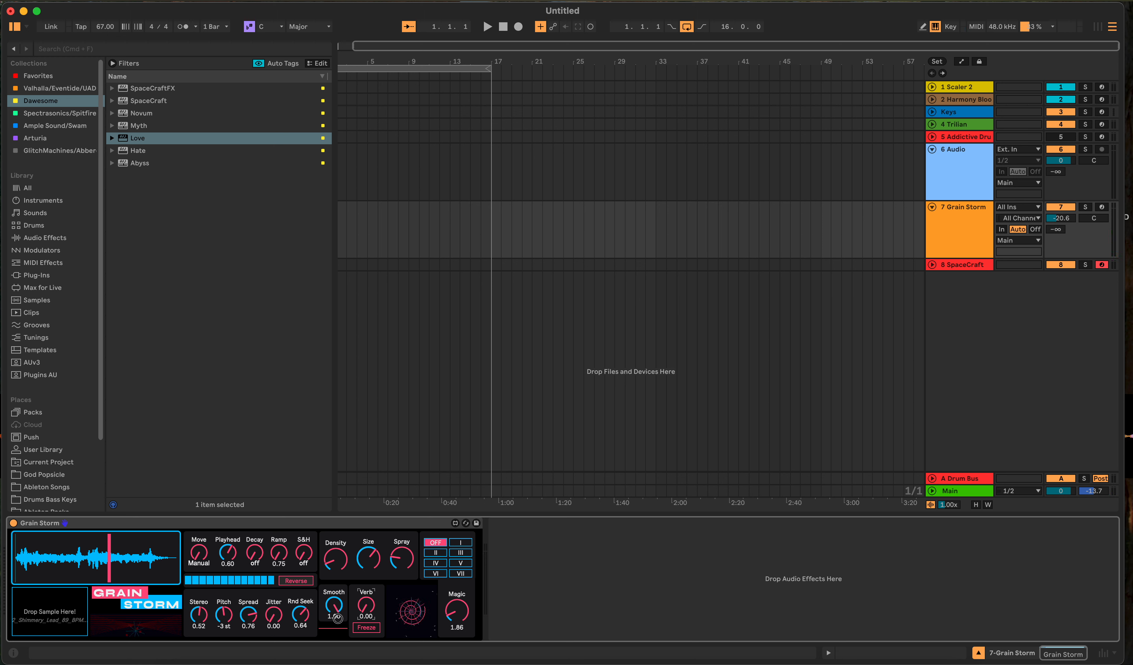
pyautogui.moveTo(337, 619); pyautogui.dragTo(335, 565)
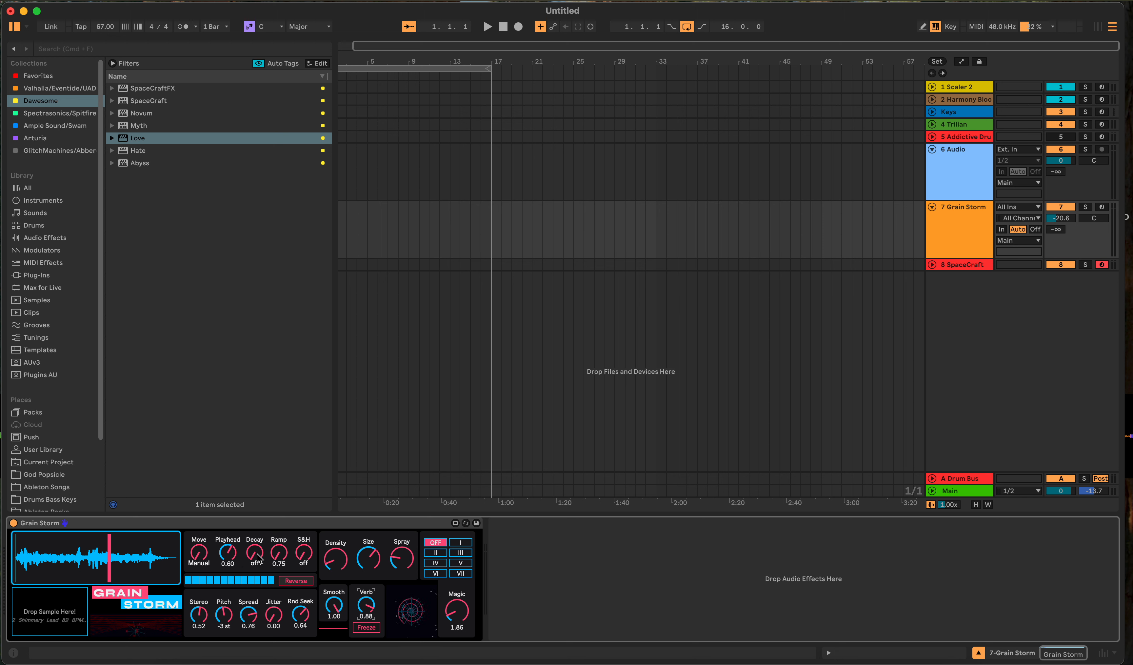
# Move the Oxide tape effect from the 6 Audio track to the 7 Grain Storm track, after the Grain Storm device
pyautogui.click(582, 186)
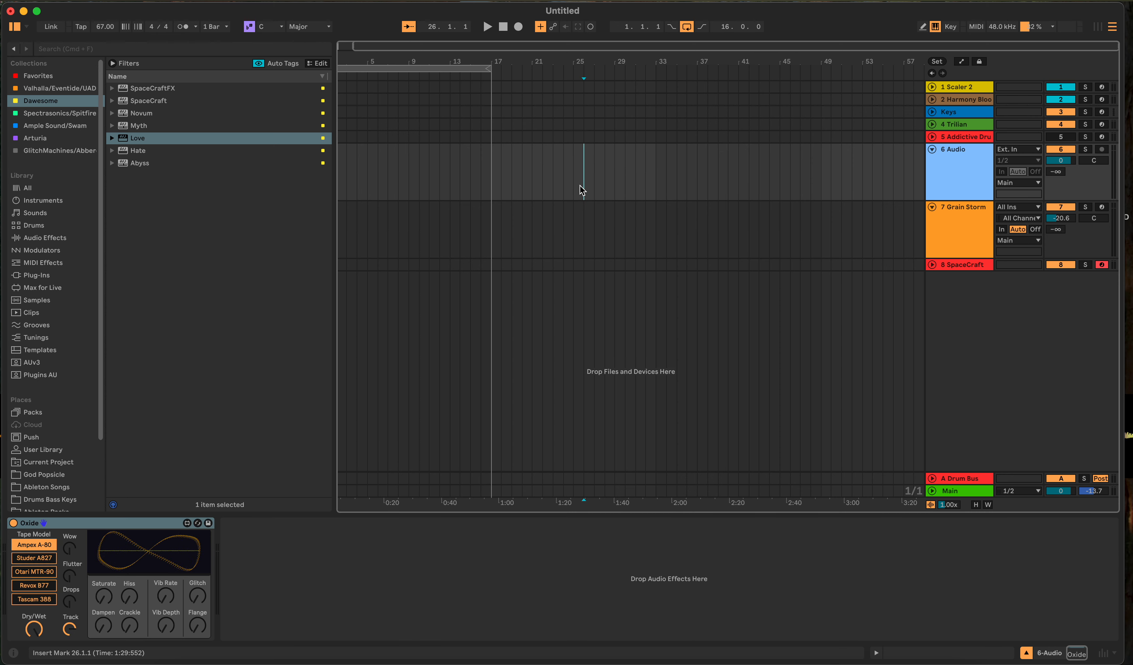
pyautogui.click(52, 526)
pyautogui.moveTo(53, 530); pyautogui.dragTo(603, 270)
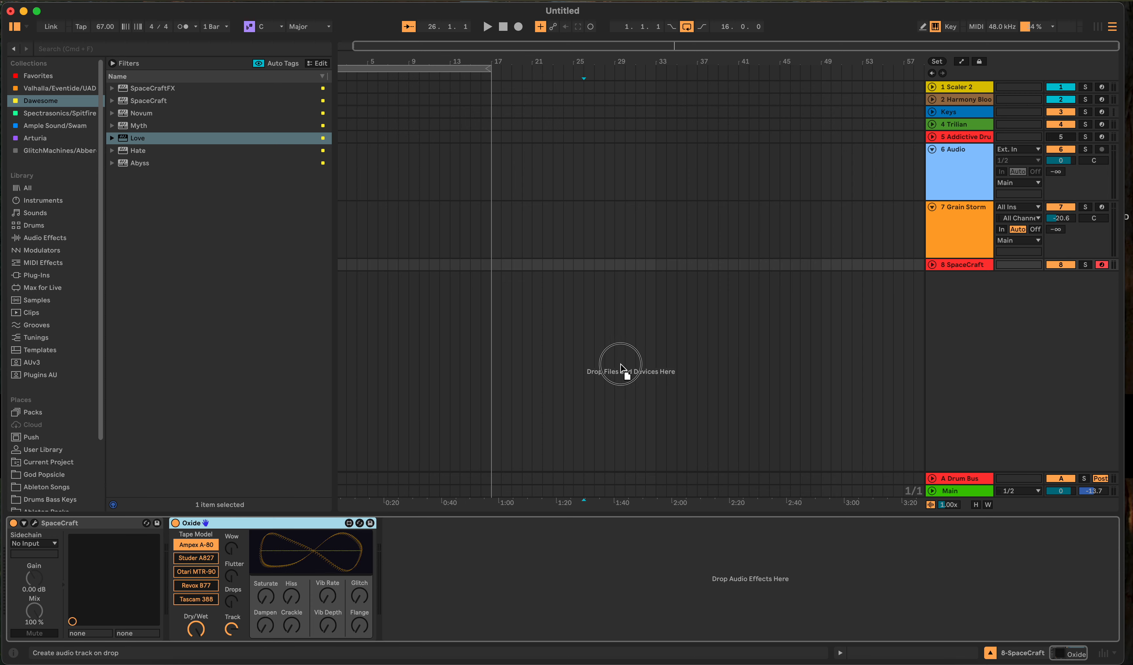
pyautogui.click(741, 236)
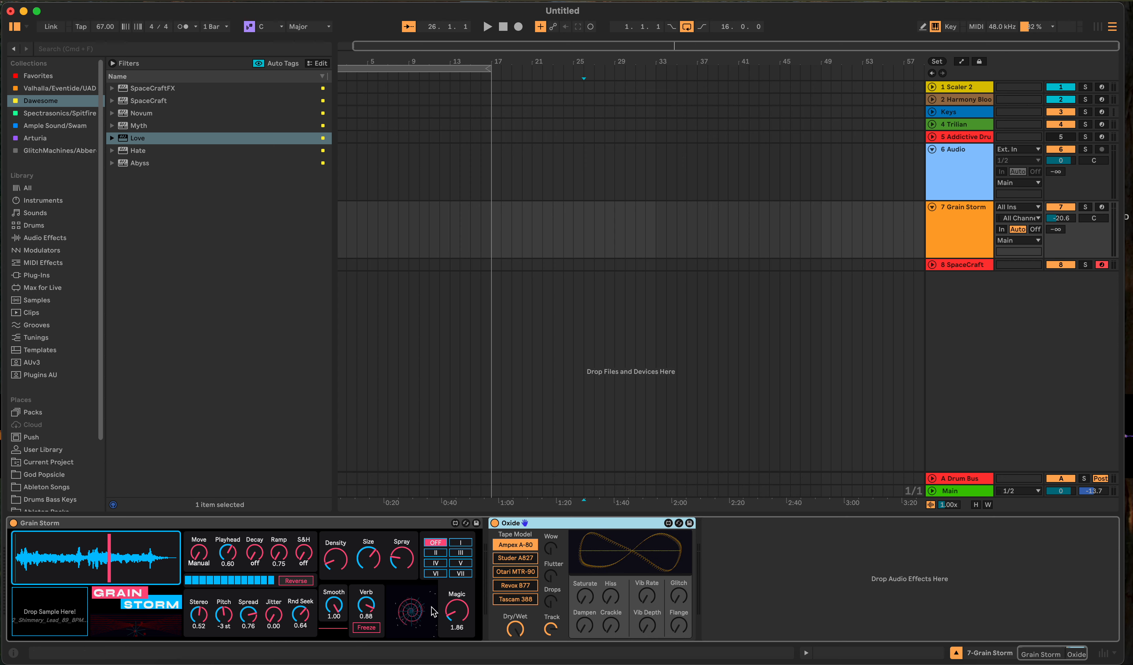
# Start playback and raise Oxide's Saturate, Dampen and Crackle amounts
pyautogui.press('space')
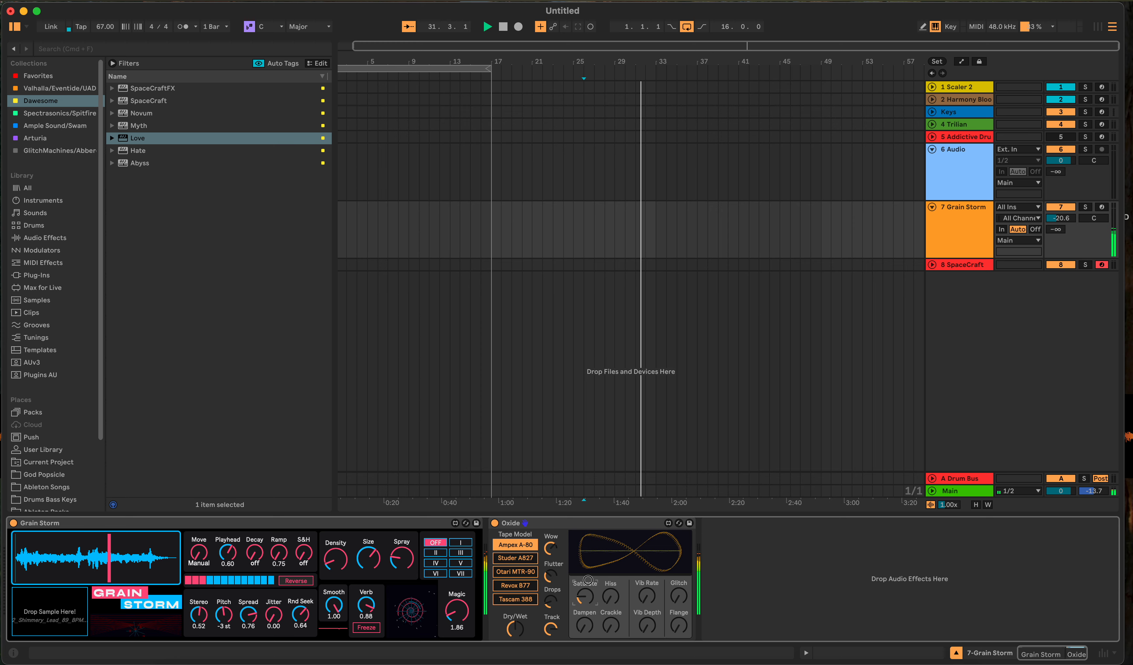
pyautogui.moveTo(588, 580); pyautogui.dragTo(589, 543)
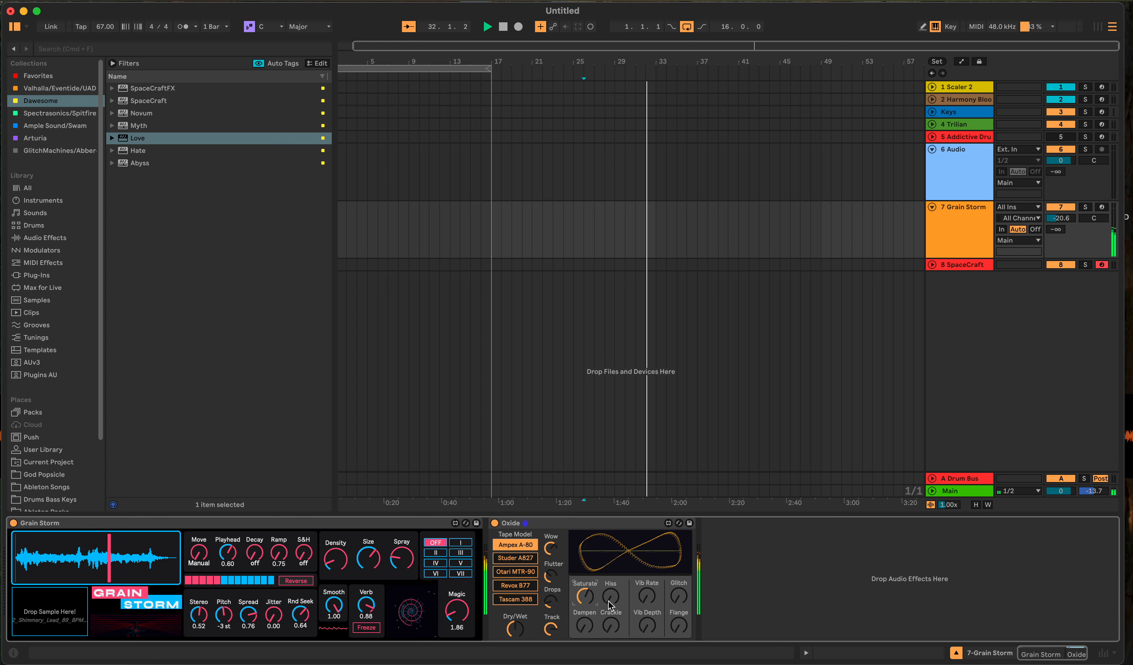
pyautogui.click(584, 612)
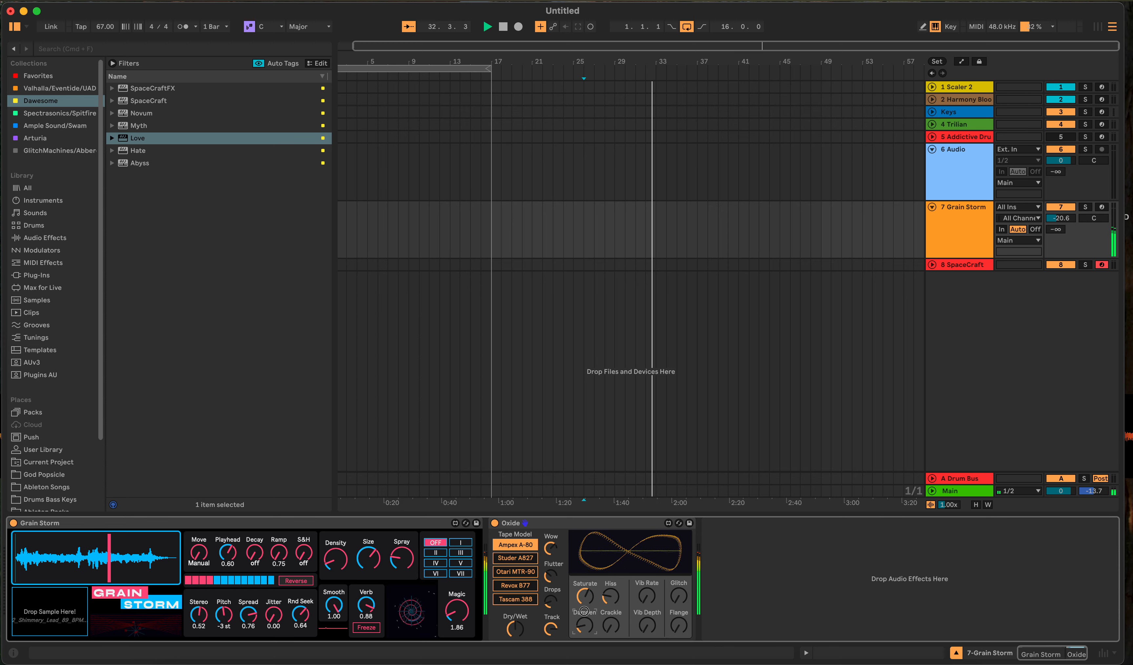
pyautogui.click(620, 621)
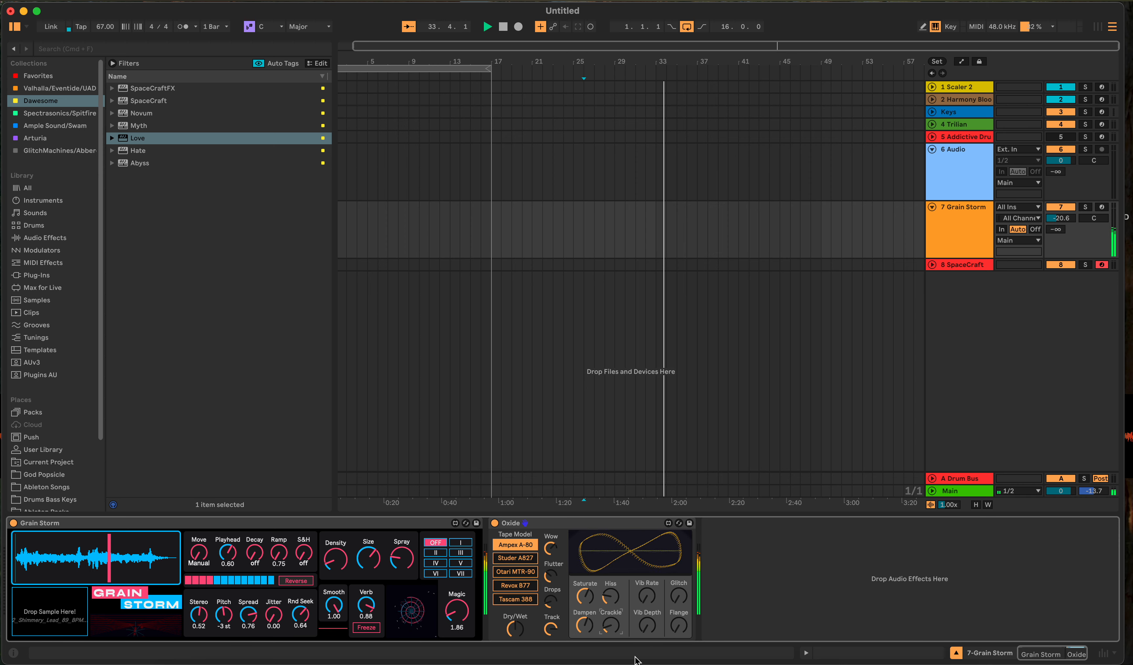
# Raise Oxide's Vib Rate and Vib Depth, and reduce the Vib Depth to a moderate amount
pyautogui.click(650, 577)
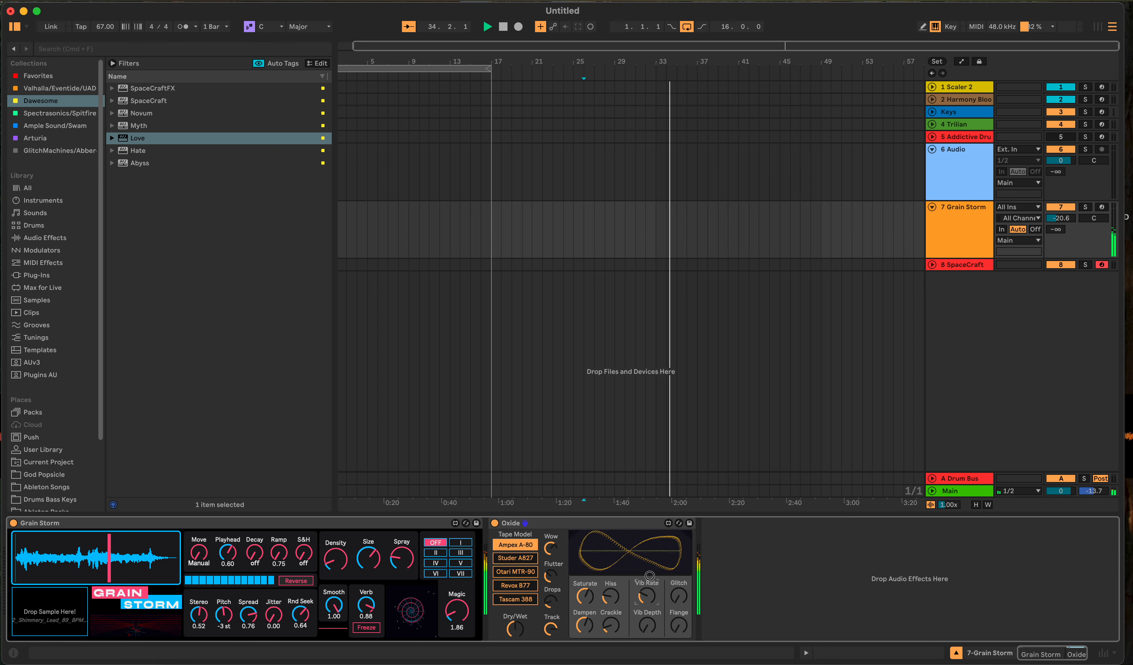
pyautogui.click(645, 624)
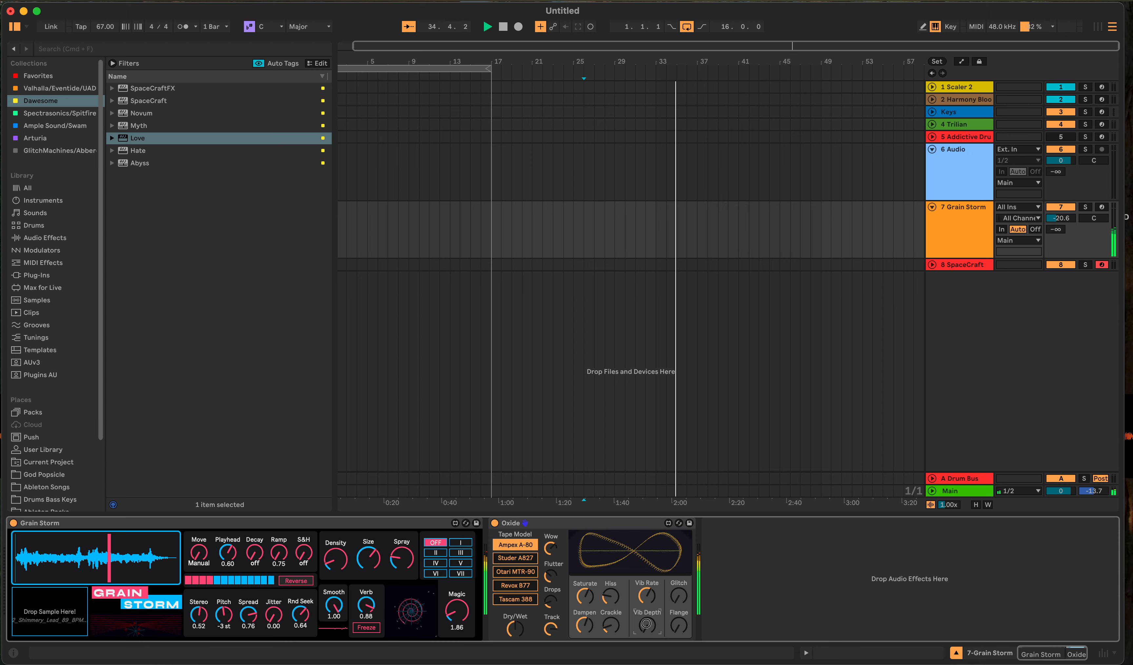
pyautogui.moveTo(646, 624); pyautogui.dragTo(652, 591)
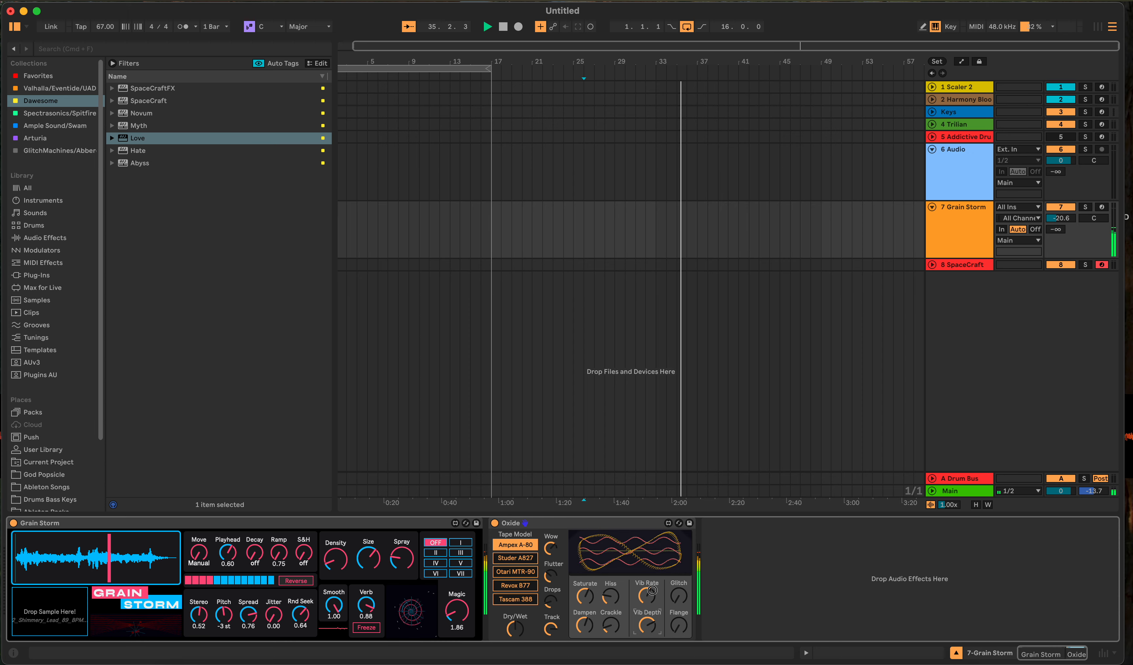
pyautogui.click(652, 590)
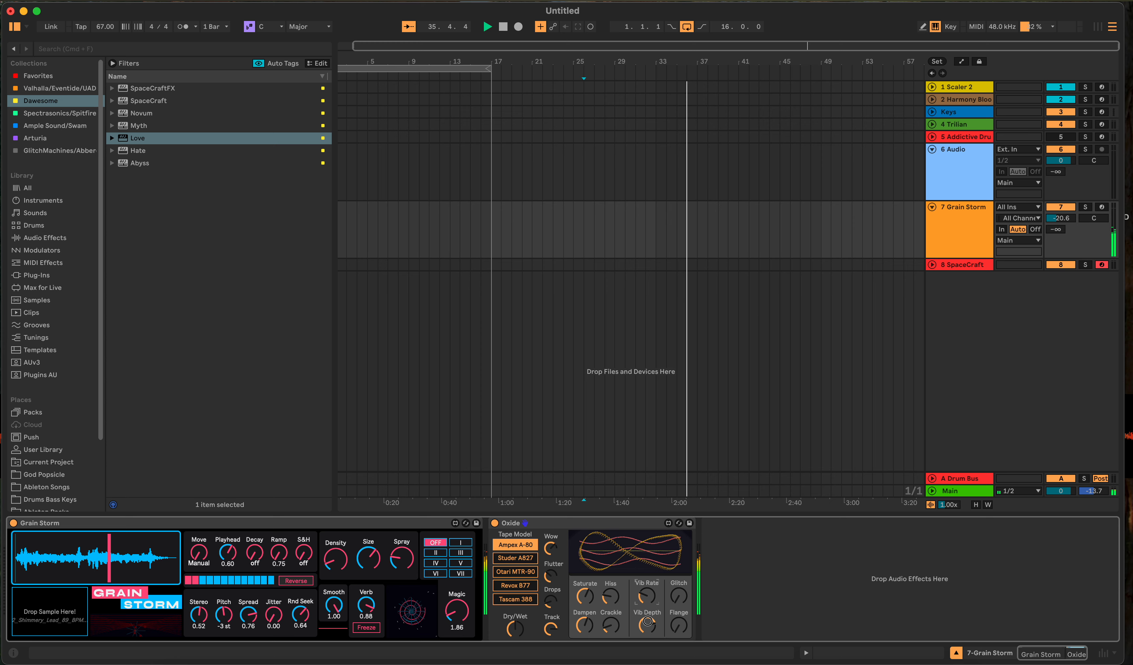
pyautogui.moveTo(647, 621); pyautogui.dragTo(650, 656)
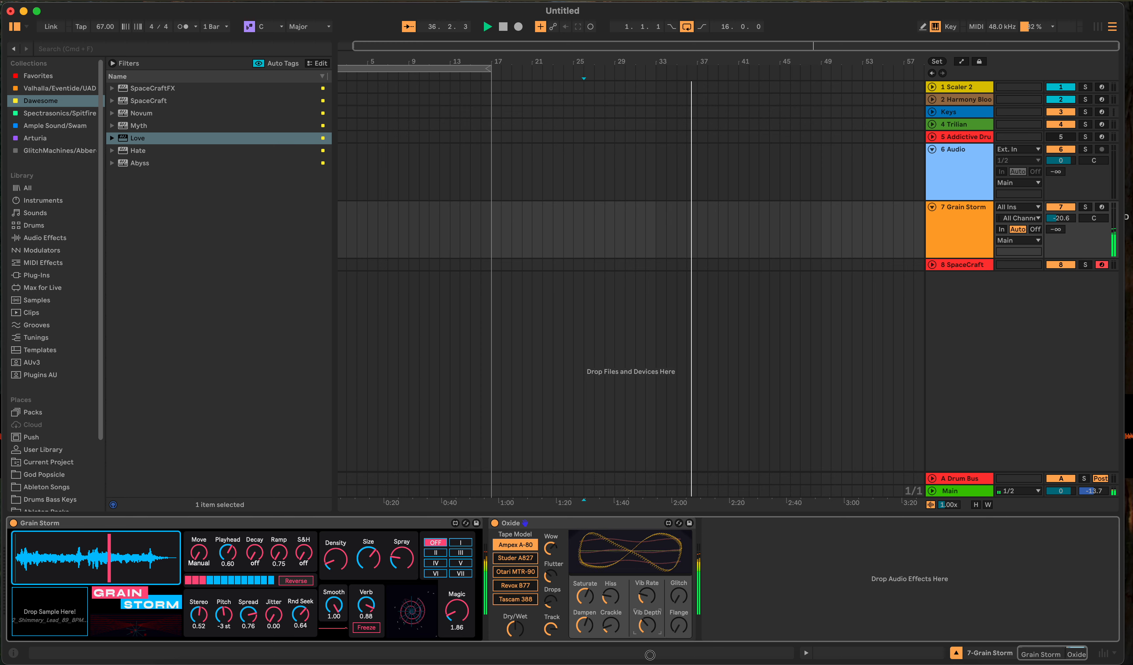
# Add some Flange and Glitch in Oxide, and readjust its Hiss and Crackle
pyautogui.click(685, 631)
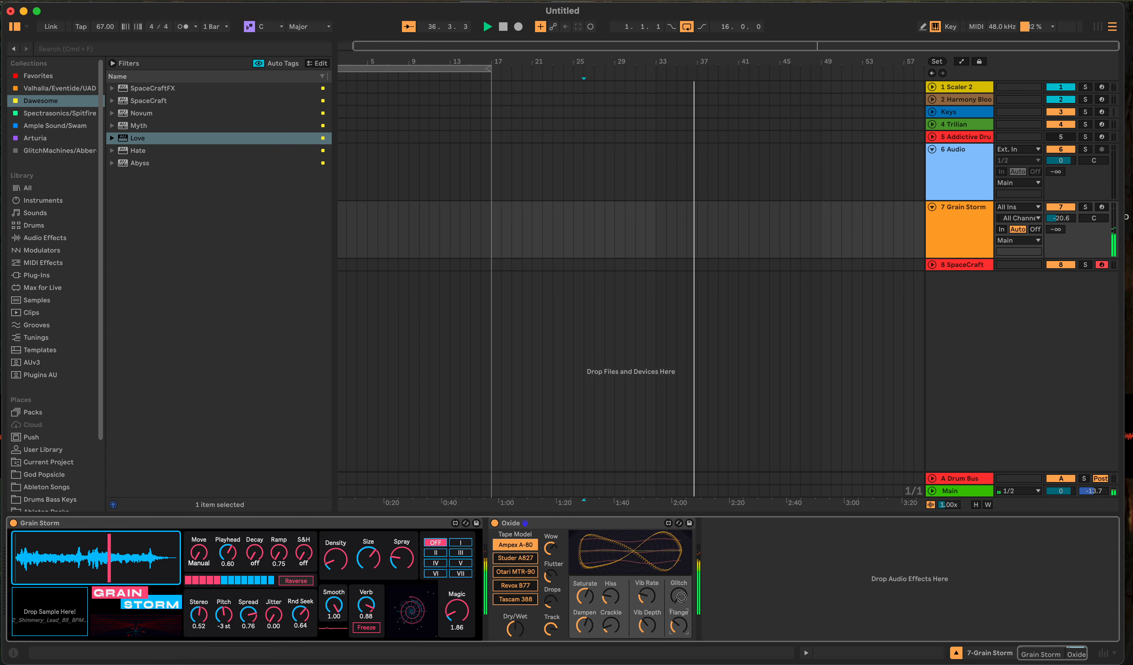
pyautogui.click(681, 580)
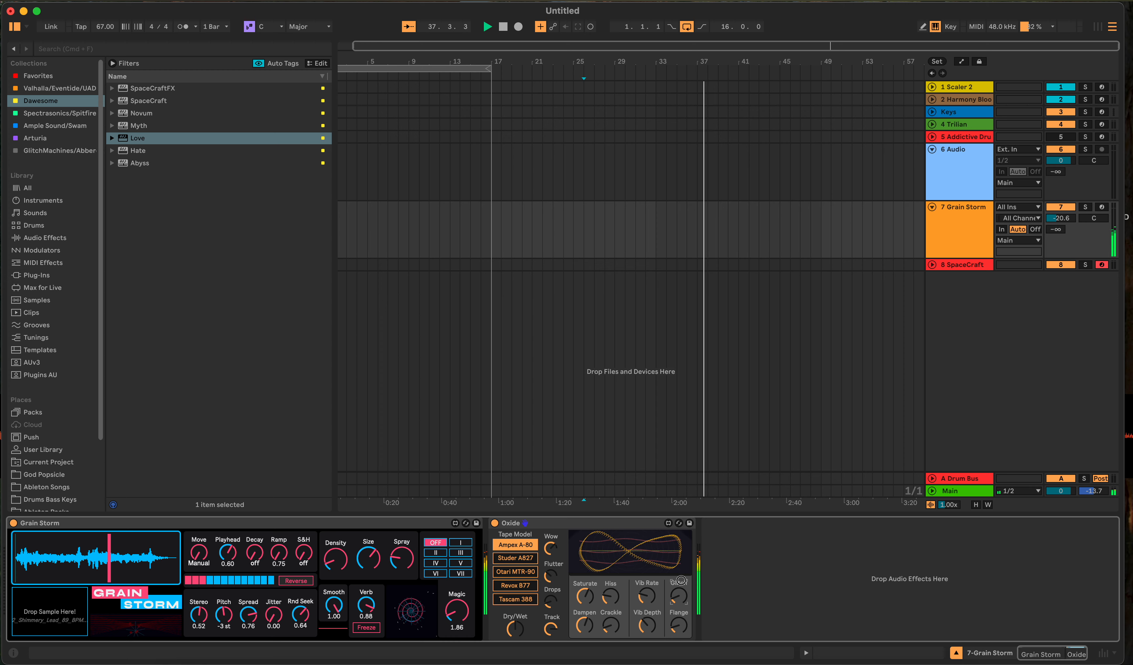
pyautogui.click(614, 581)
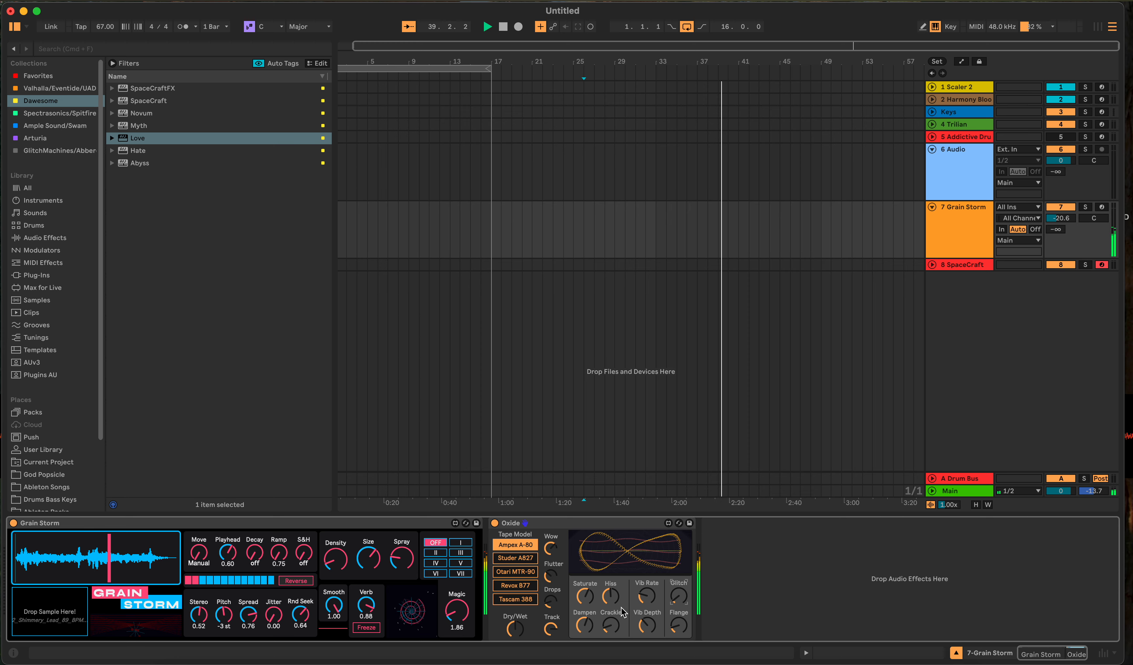
pyautogui.click(608, 627)
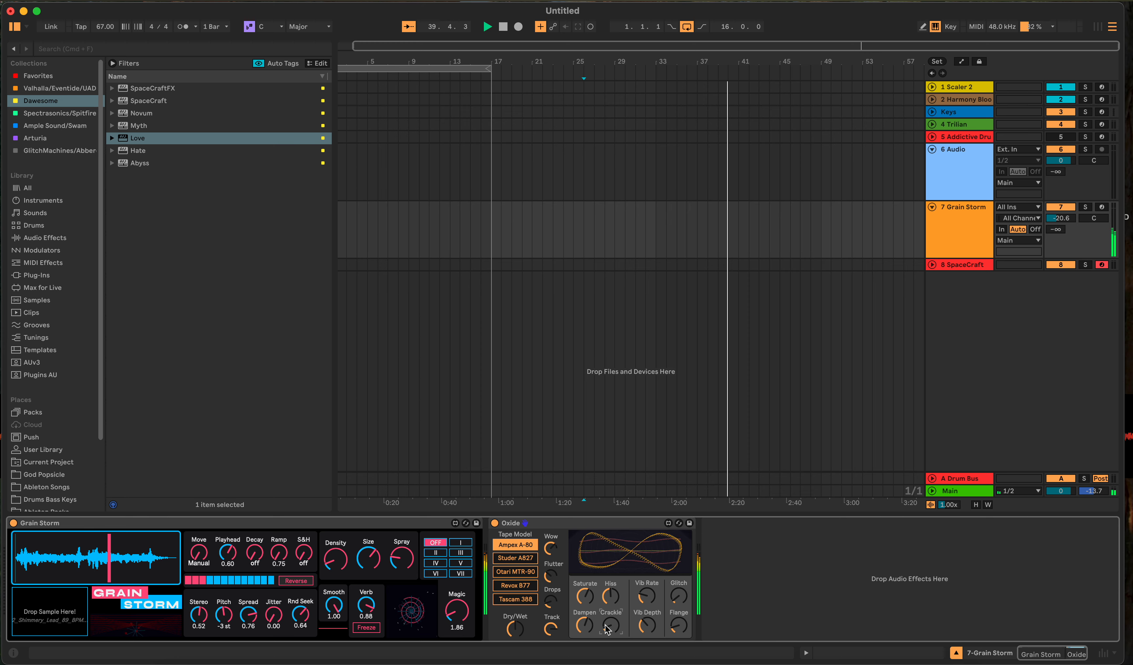
# Audition Oxide's Studer A827, Otari MTR-90, Revox B77 and Tascam 388 tape models twice, returning to Ampex A-80 each time
pyautogui.click(525, 559)
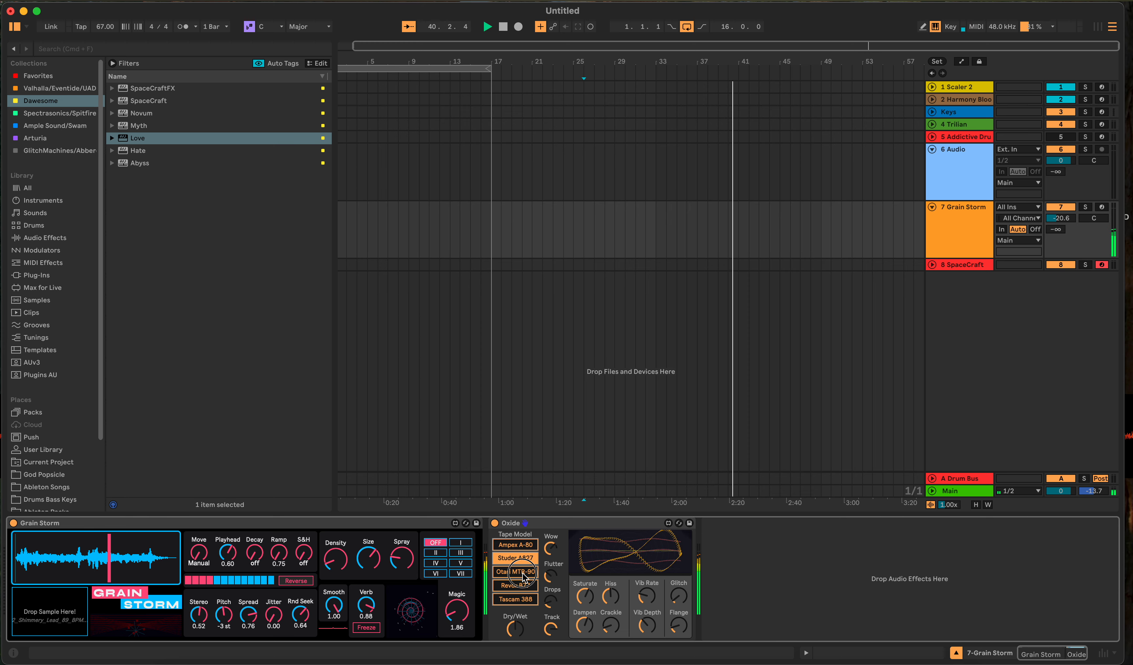
pyautogui.click(525, 572)
pyautogui.click(525, 585)
pyautogui.click(526, 600)
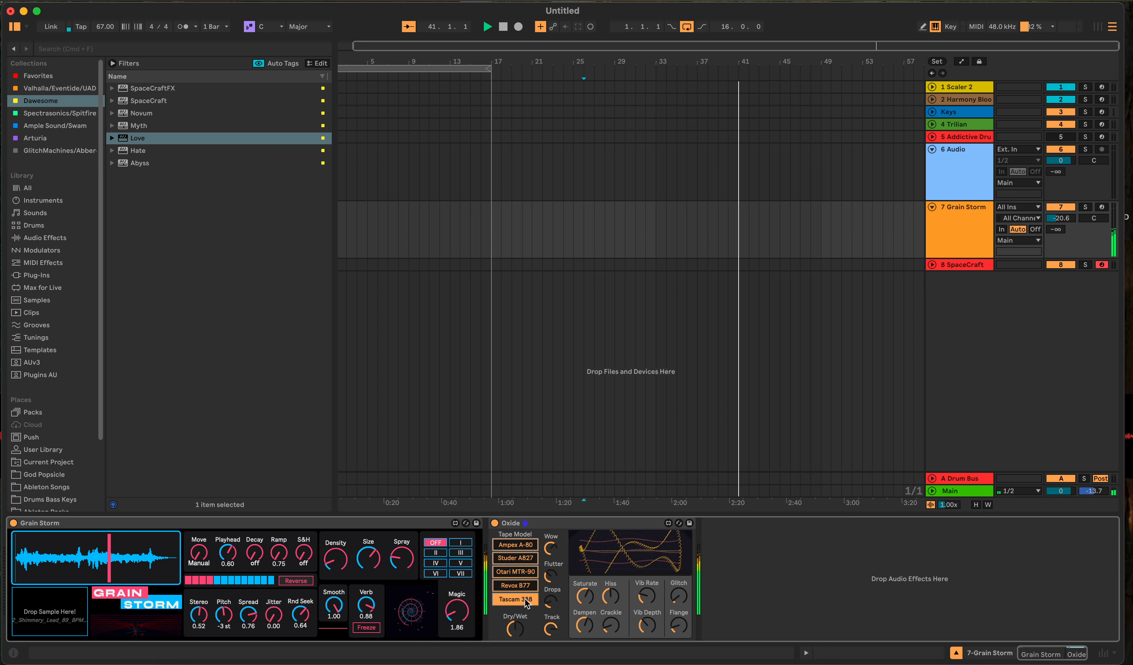
pyautogui.click(520, 545)
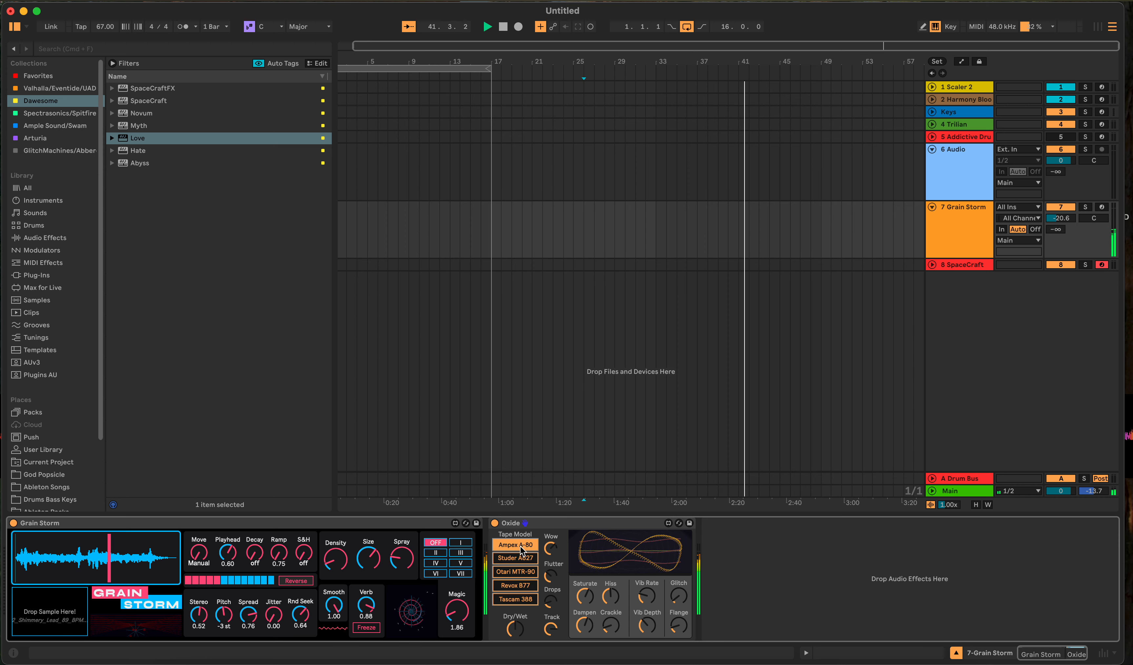
pyautogui.click(525, 559)
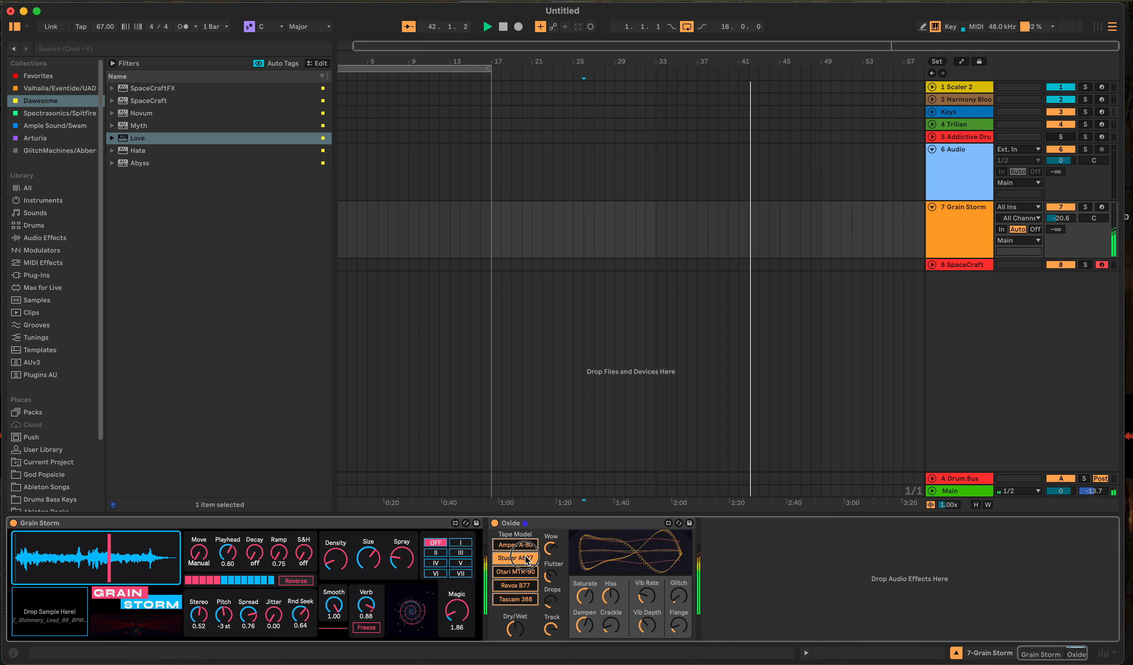
pyautogui.click(516, 575)
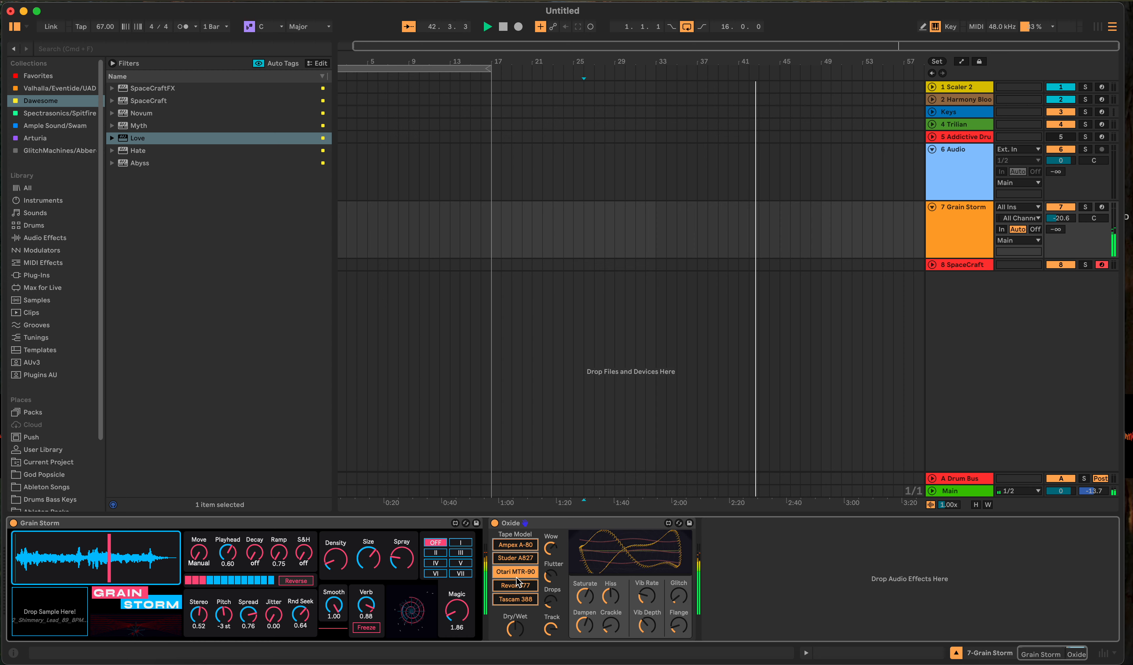
pyautogui.click(517, 585)
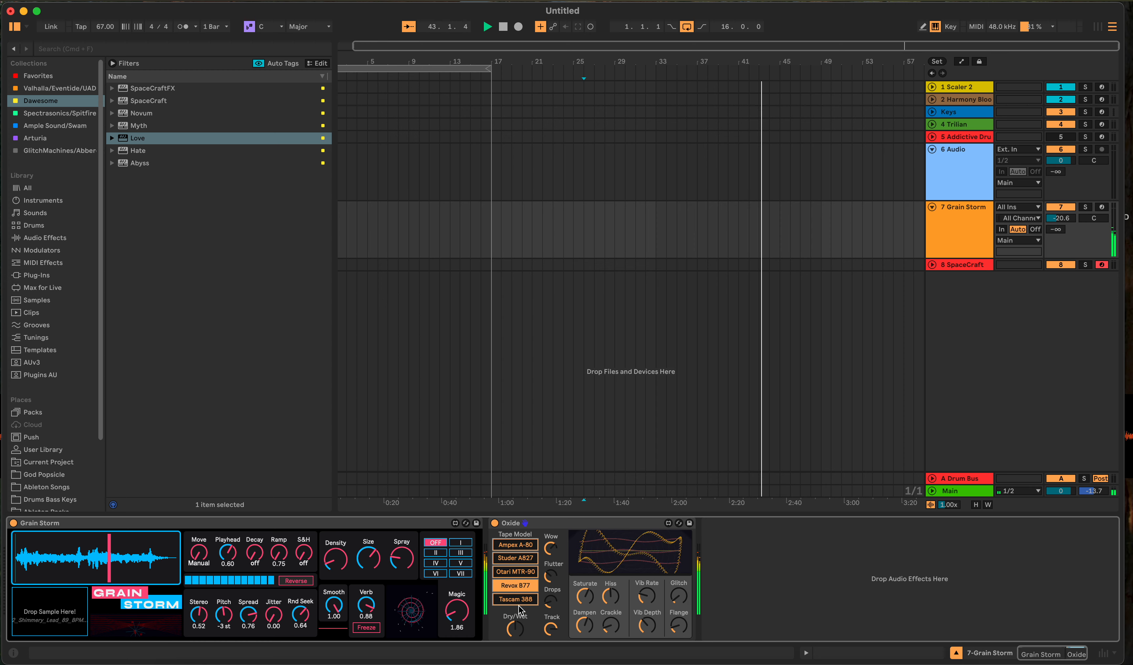
pyautogui.click(522, 601)
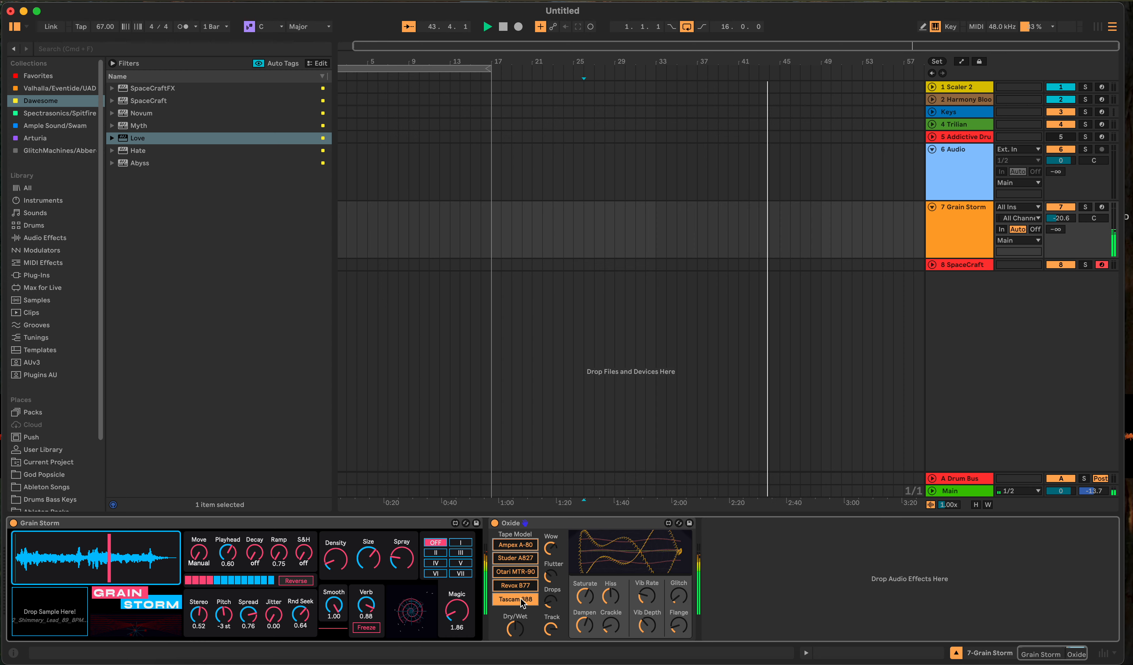
pyautogui.click(514, 546)
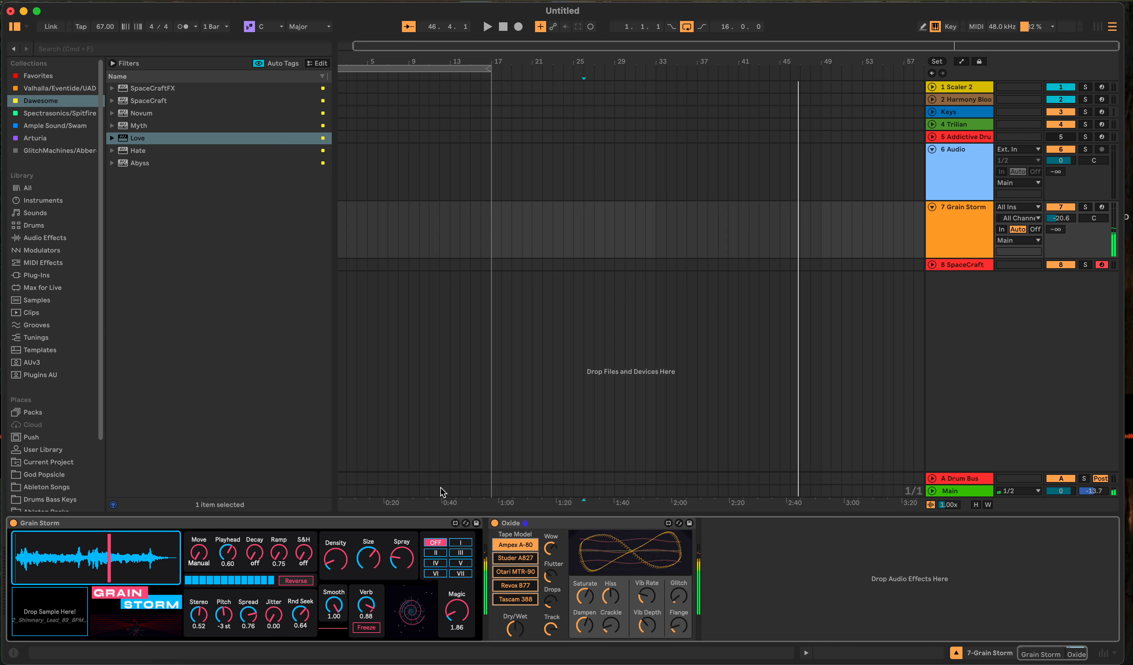
# Try Grain Storm's Magic mode I, switch to mode V with the Magic amount at 8.28, and select the Oxide device
pyautogui.click(460, 543)
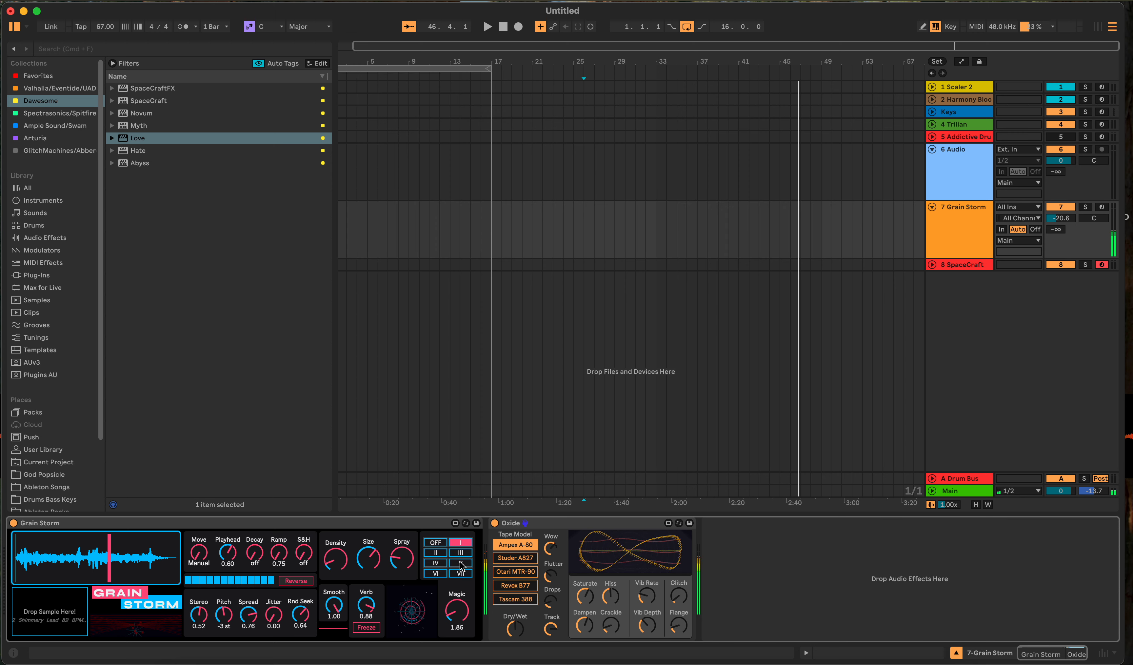
pyautogui.click(461, 564)
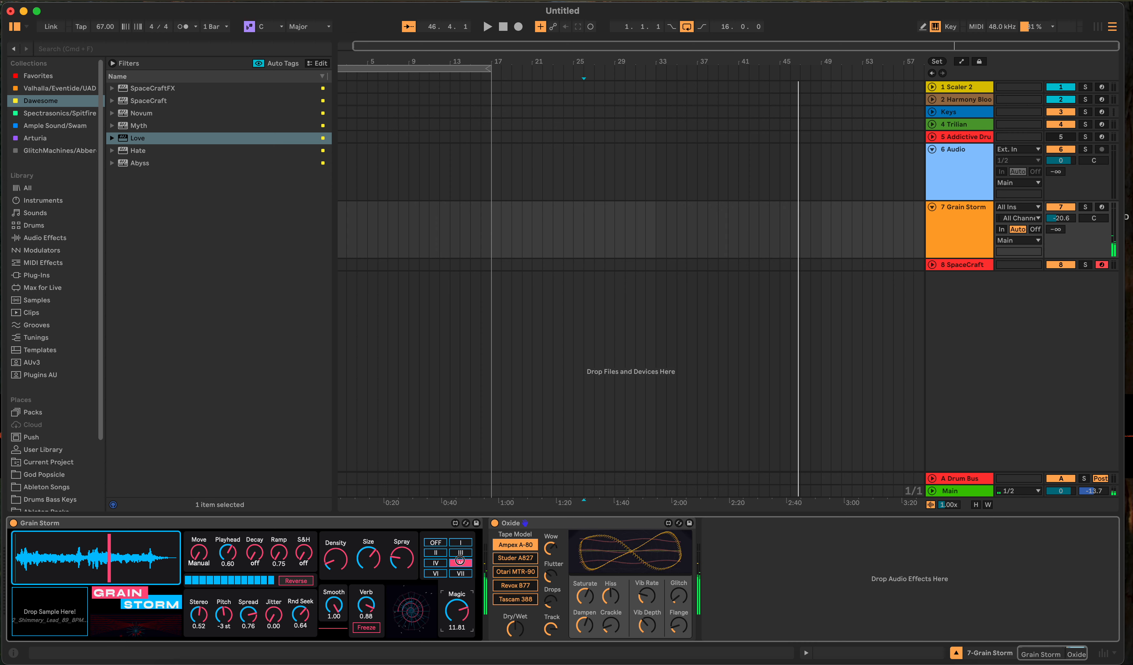
pyautogui.click(537, 524)
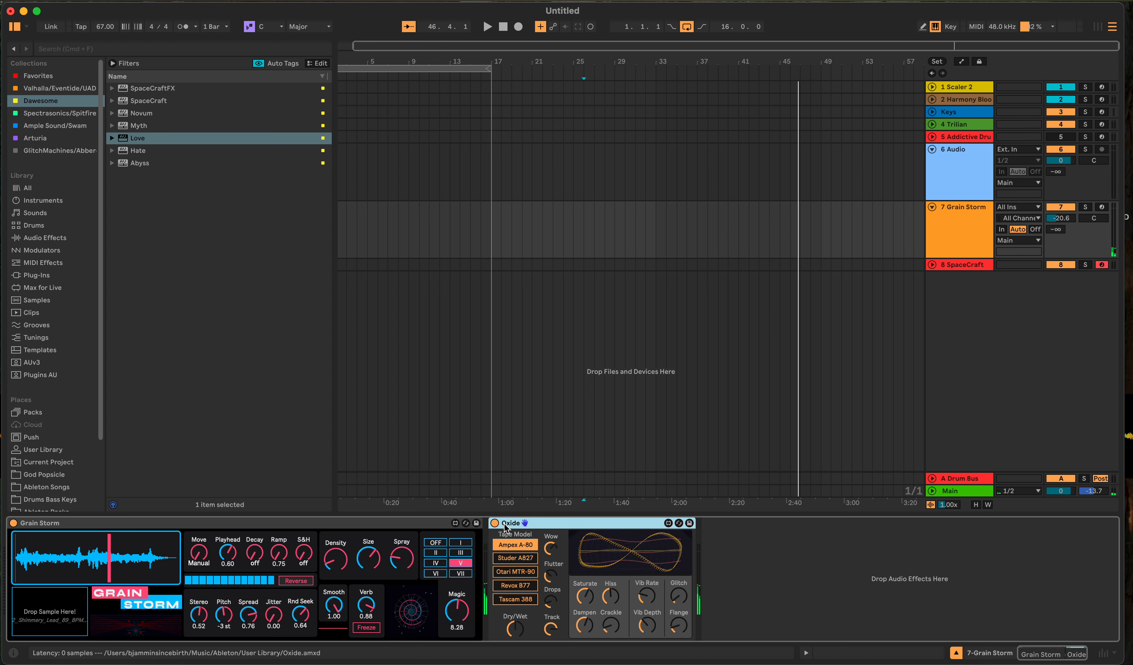